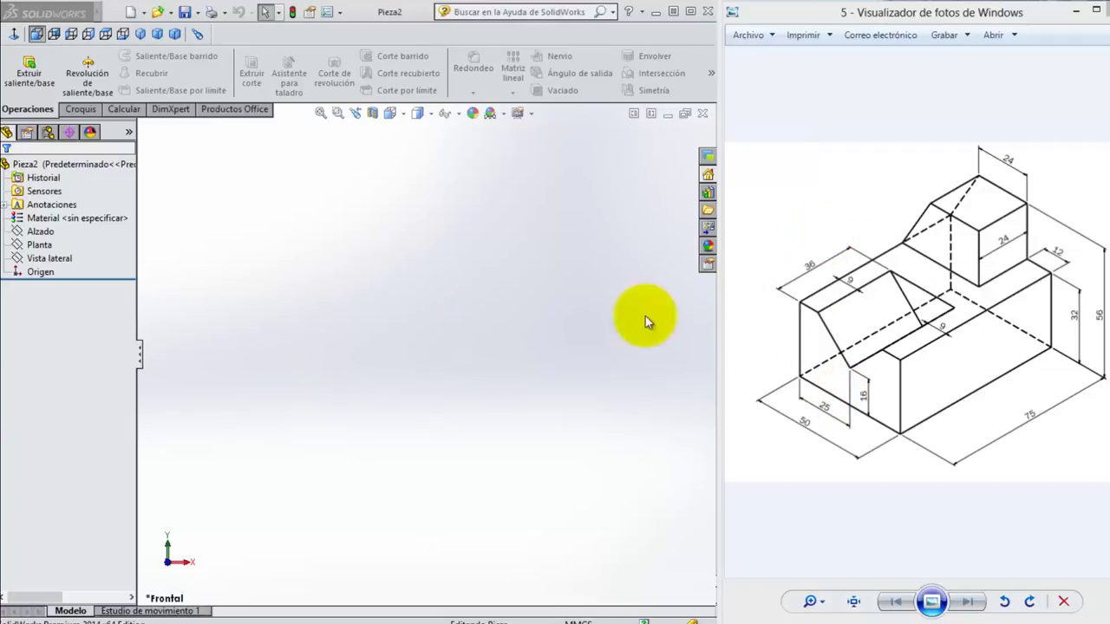
On the Alzado plane, draw four lines from the origin forming a closed rectangle
left_click(42, 232)
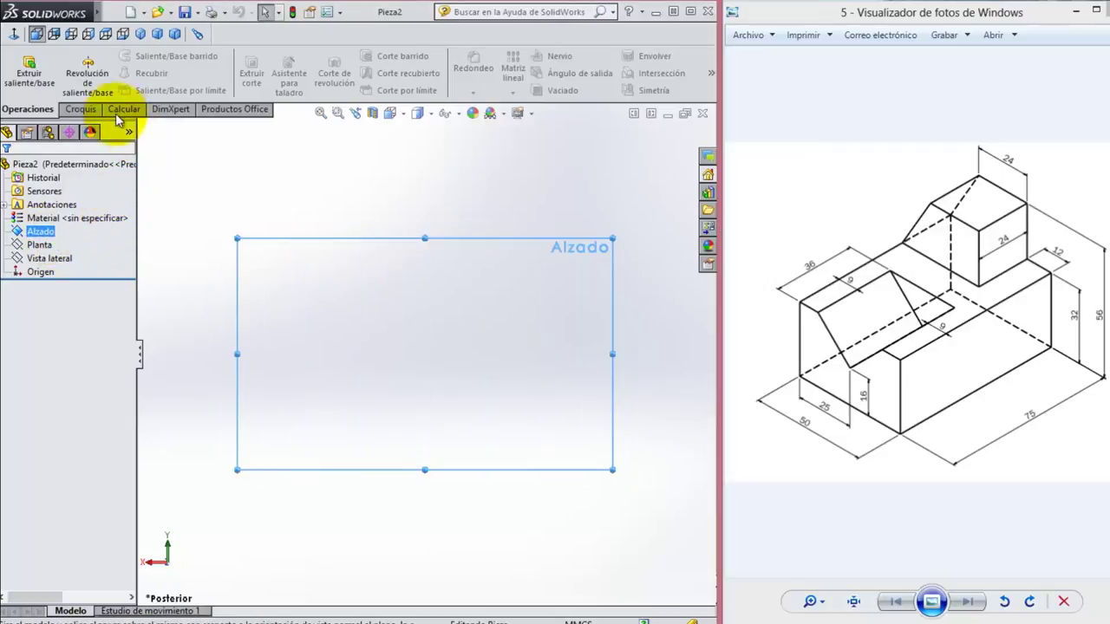
left_click(92, 69)
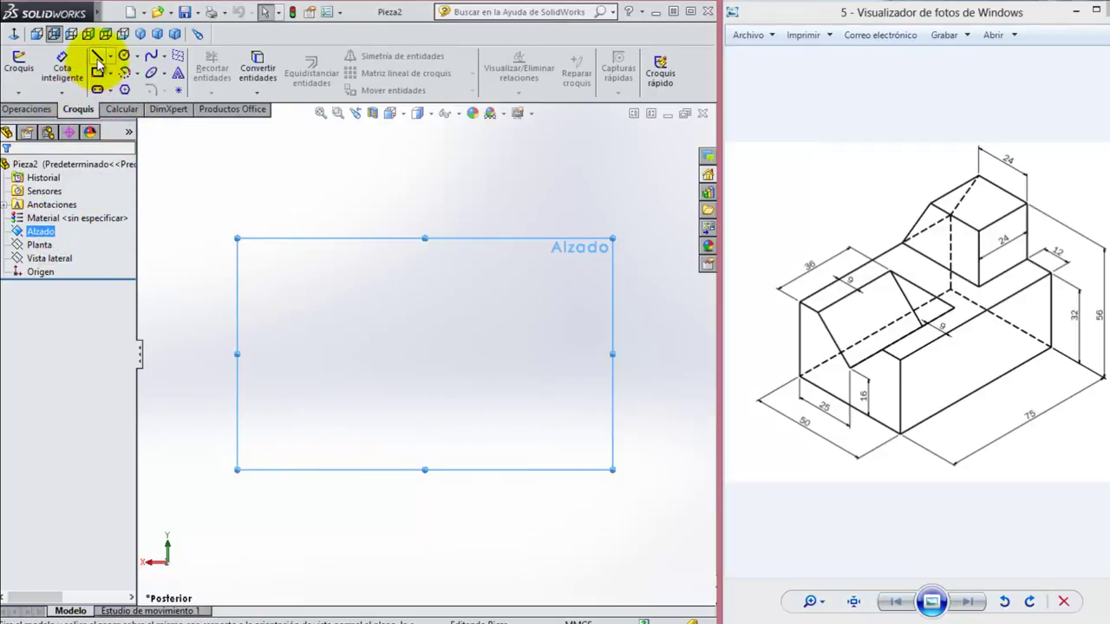
left_click(98, 63)
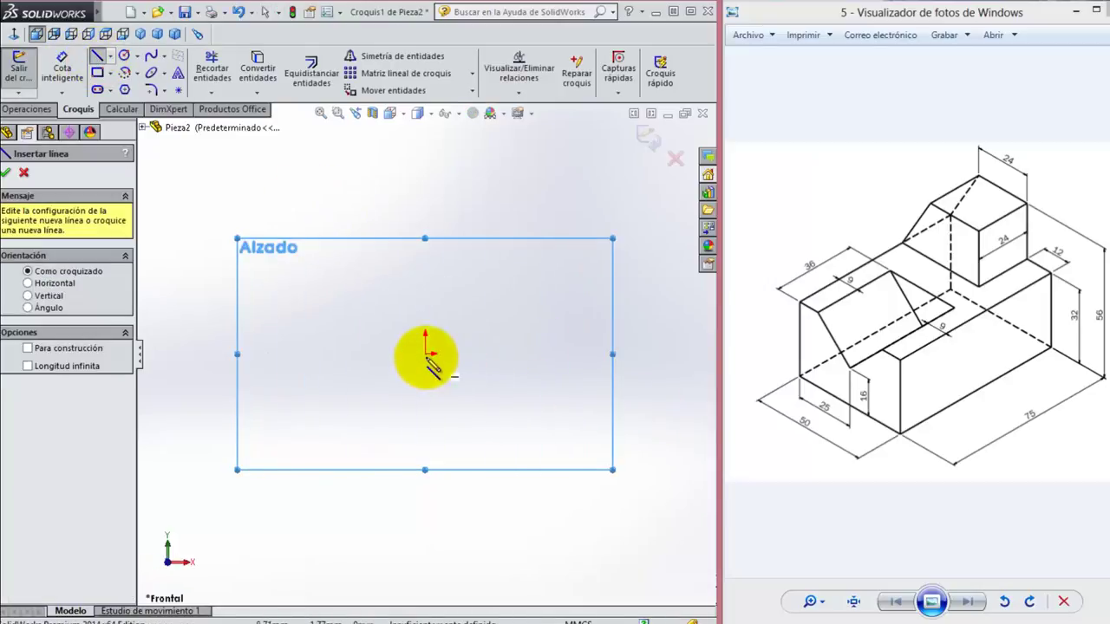
left_click(426, 354)
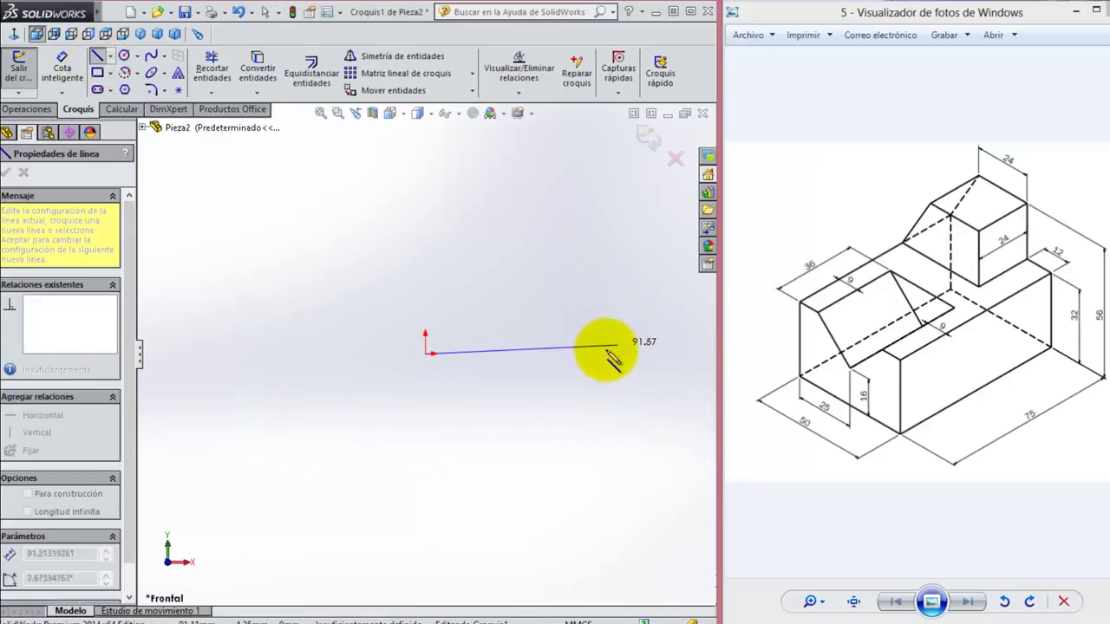
left_click(593, 353)
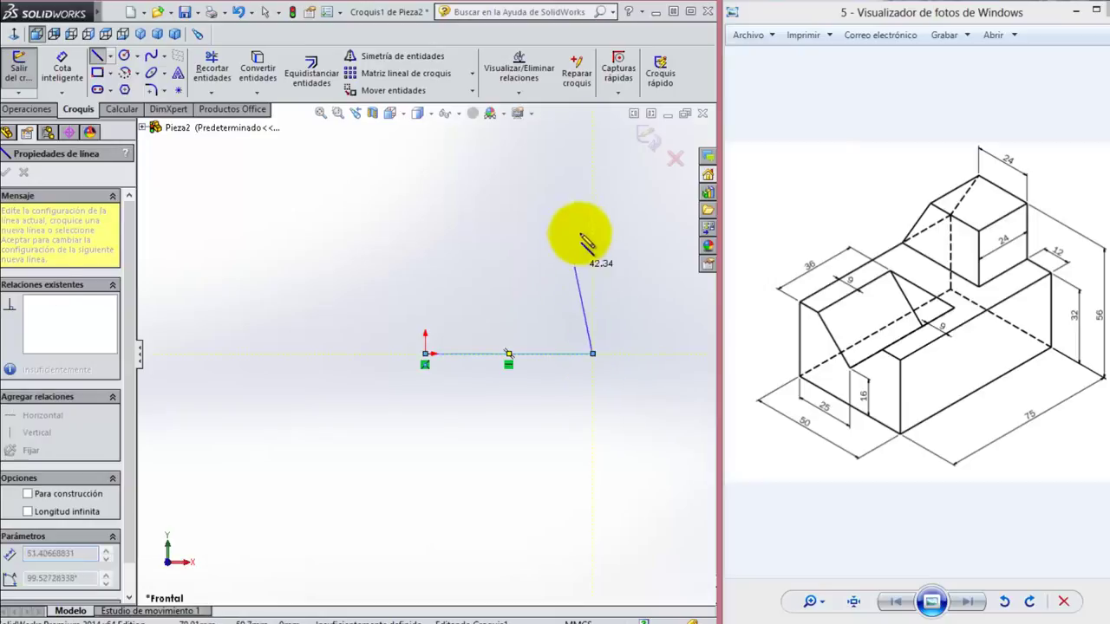
left_click(593, 232)
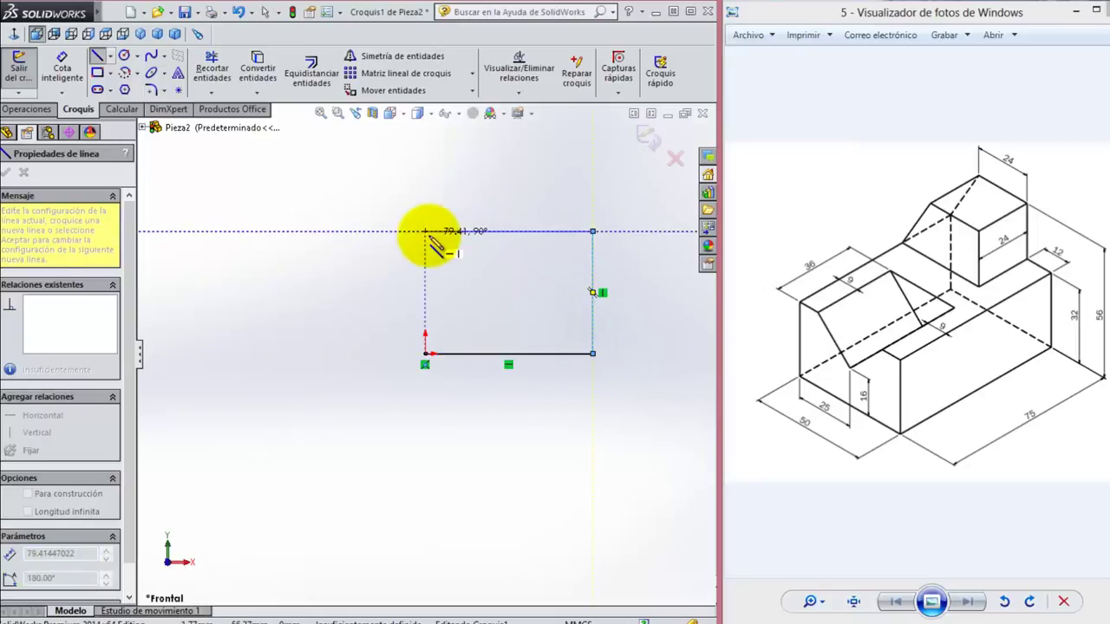
left_click(425, 231)
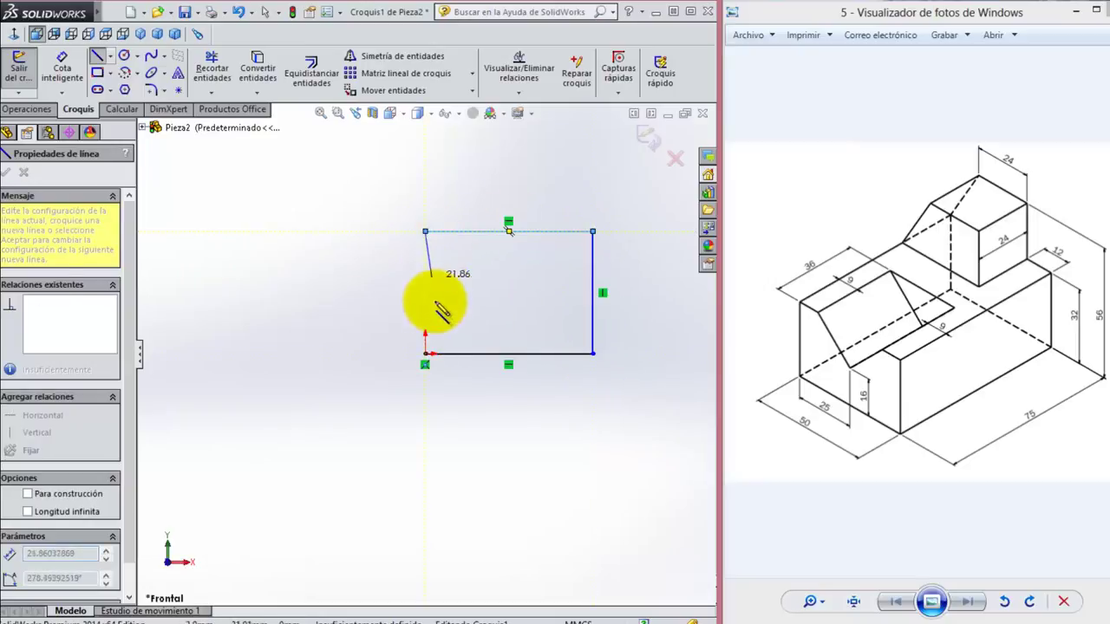
left_click(426, 354)
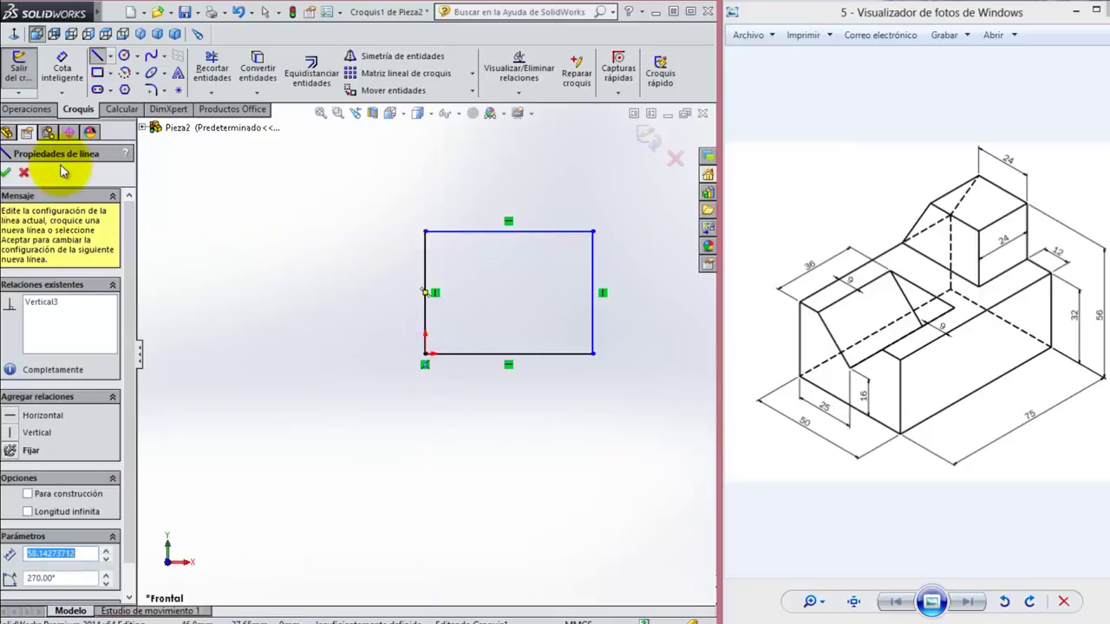
left_click(63, 67)
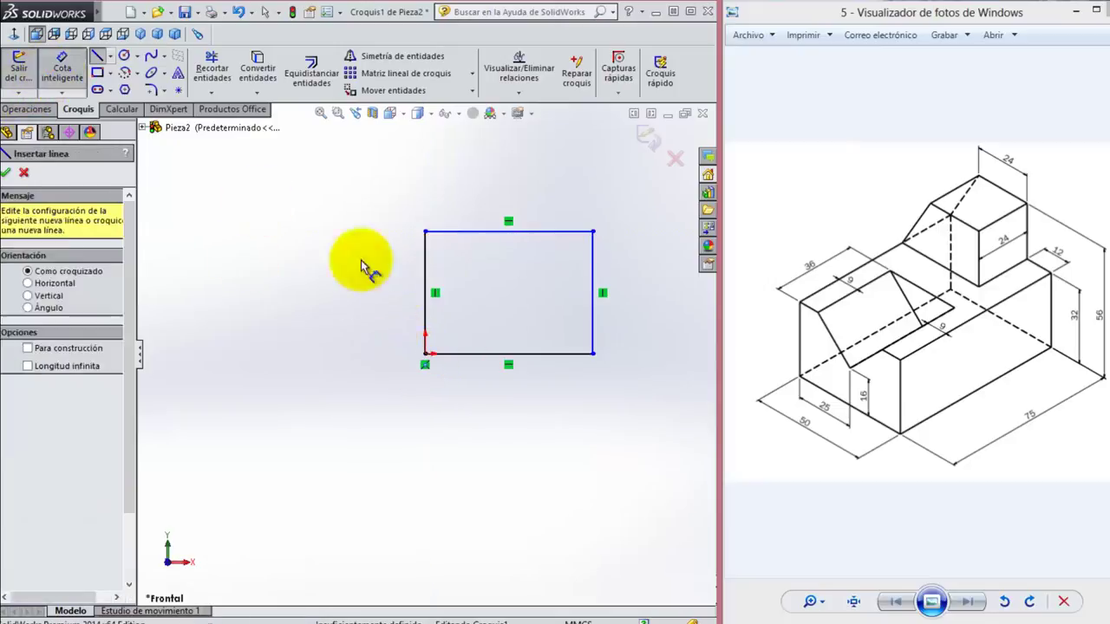
Dimension the rectangle's bottom edge to 50 mm and its left edge to 32 mm
left_click(490, 355)
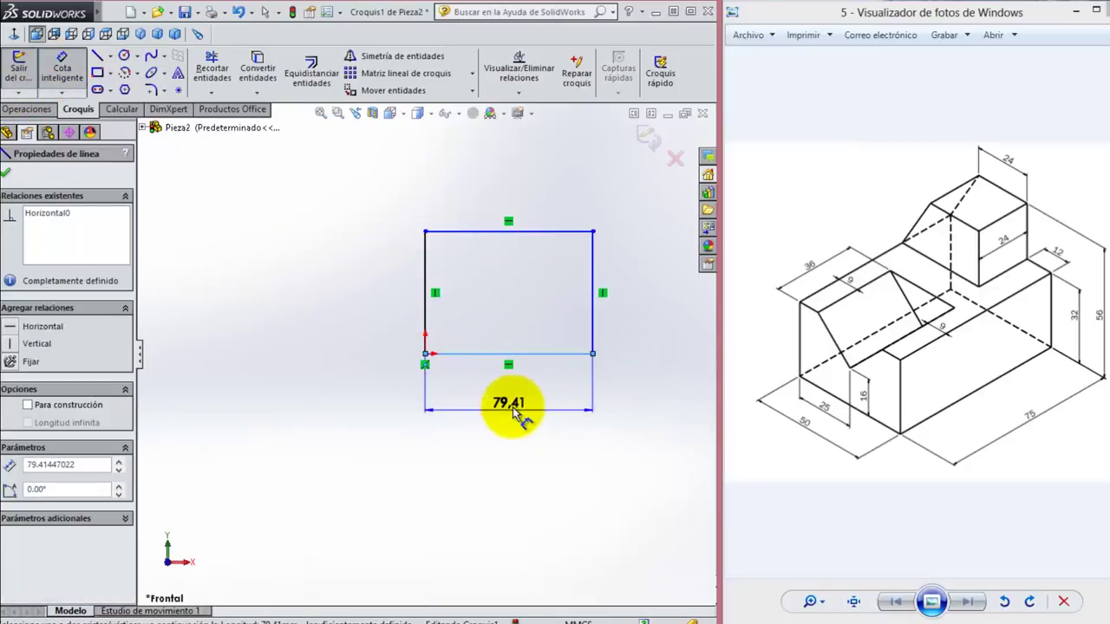
left_click(512, 399)
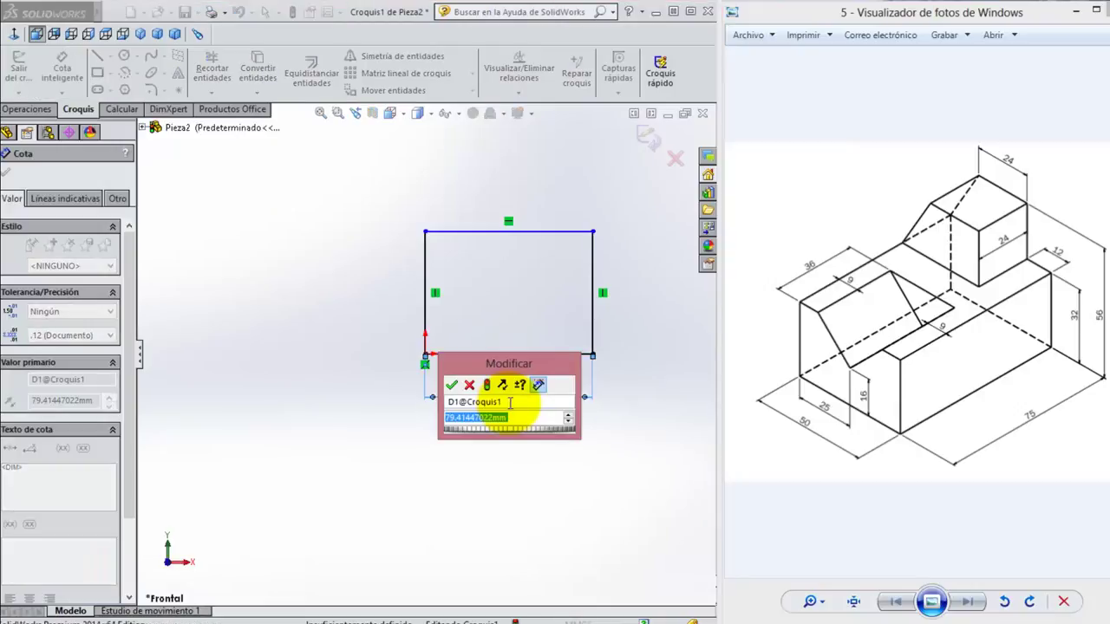
type("50")
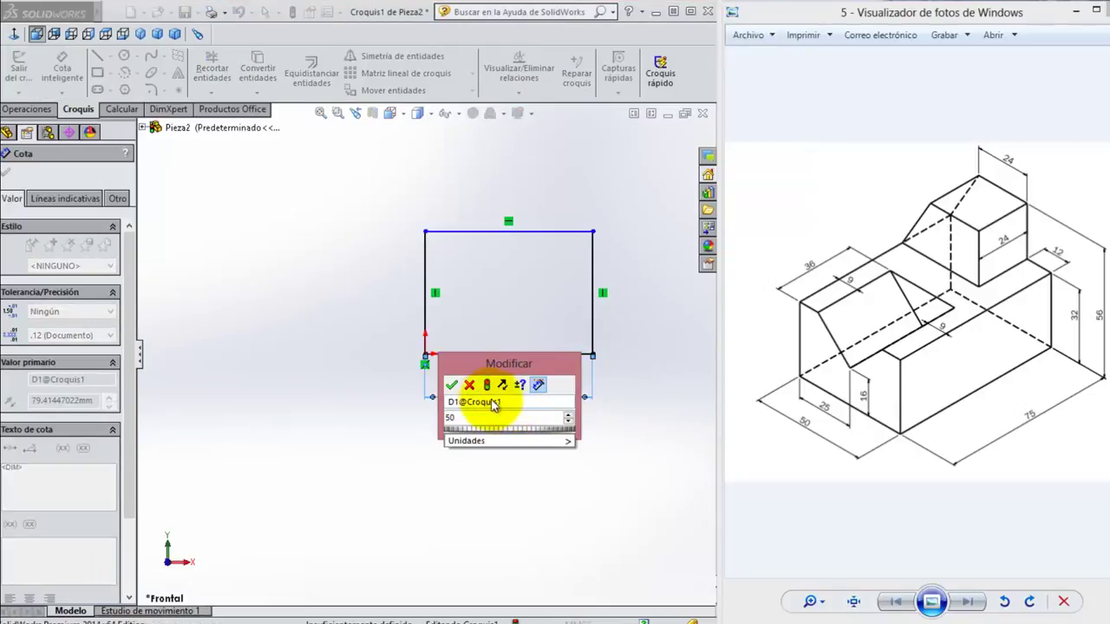
left_click(452, 386)
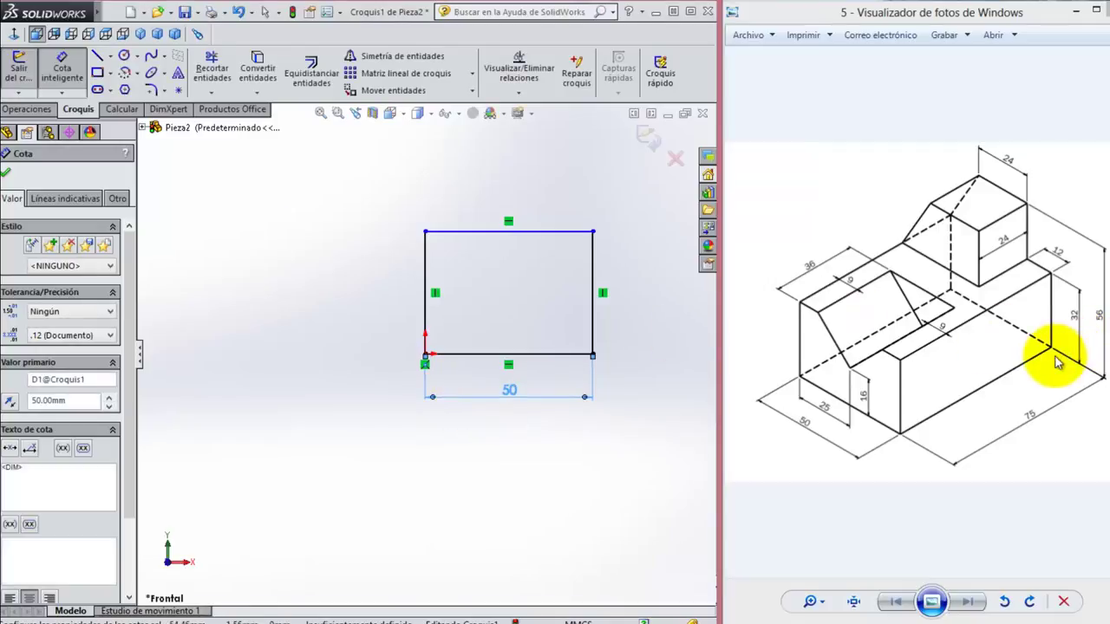
left_click(431, 299)
left_click(371, 290)
type("32")
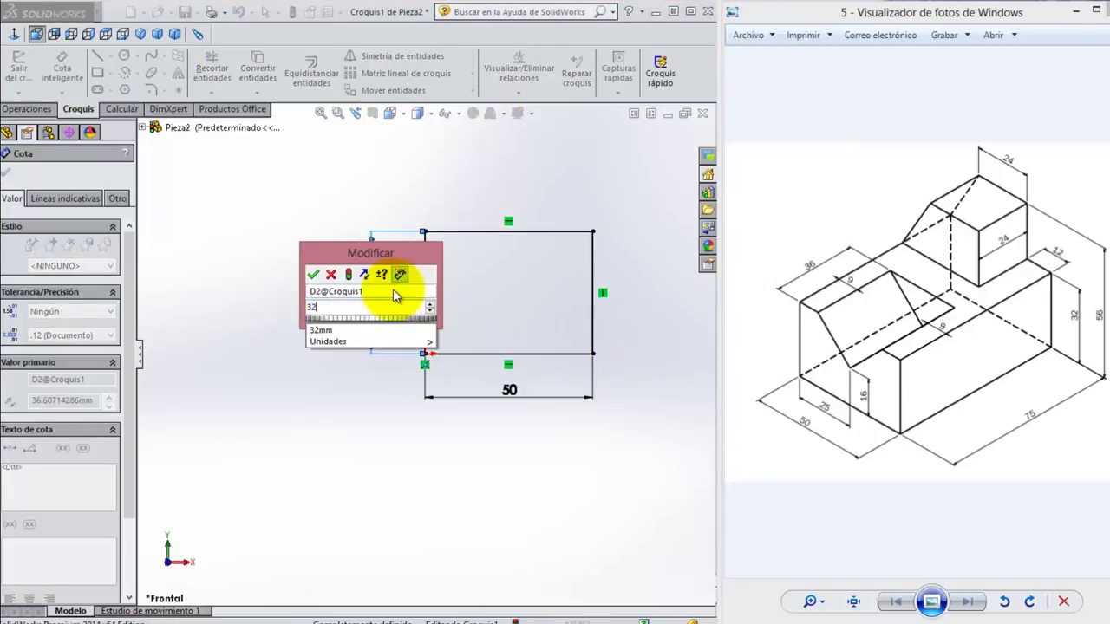
key("Return")
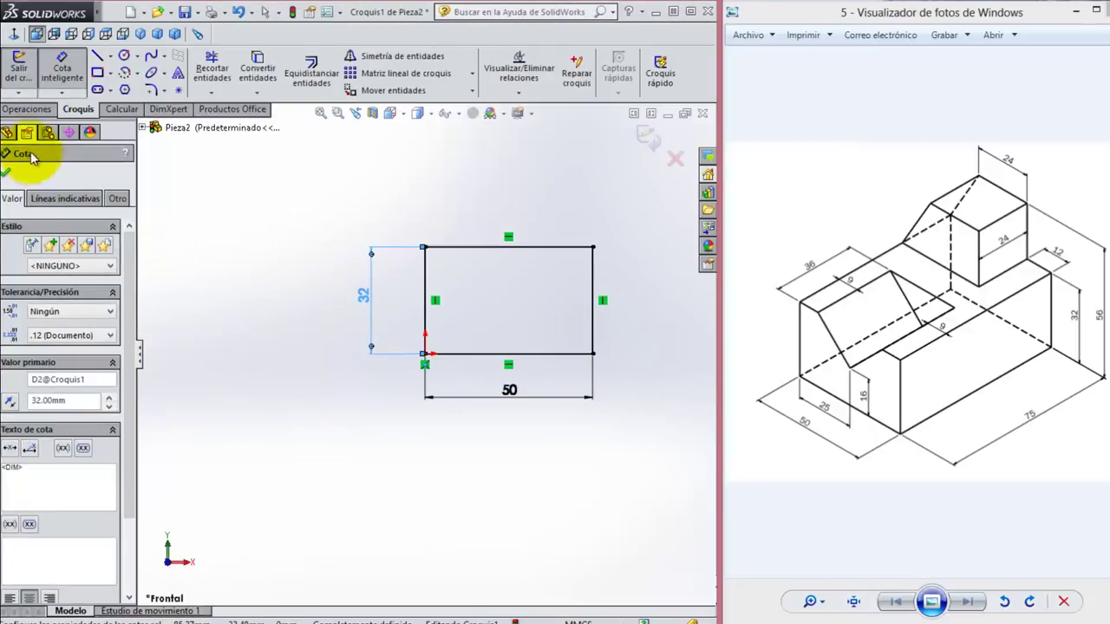
left_click(10, 111)
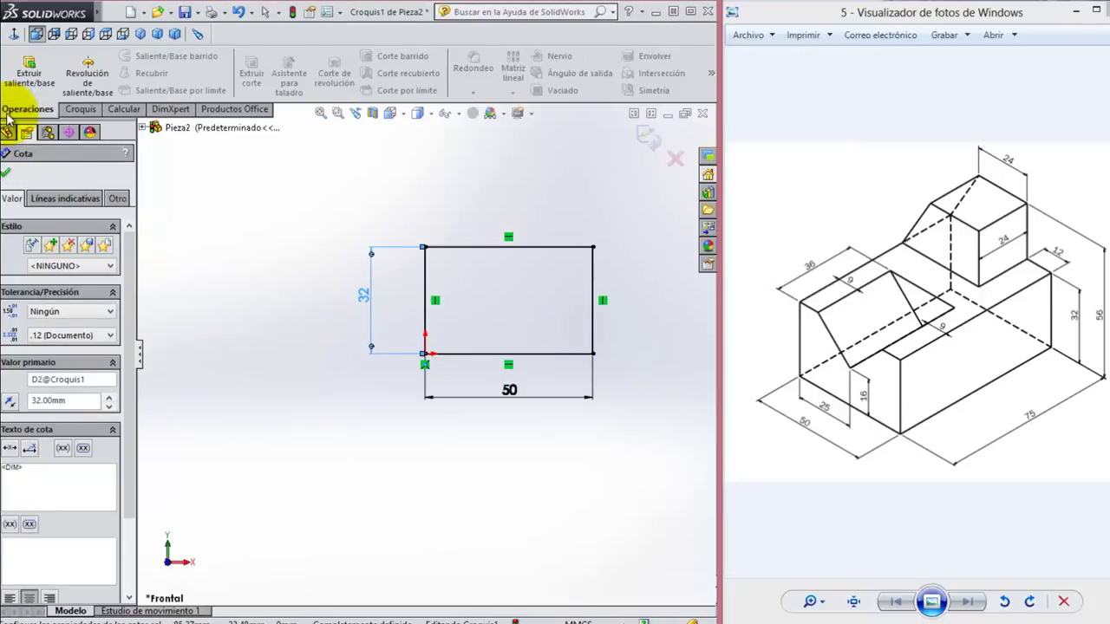
Boss-extrude the 50×32 rectangle to a depth of 75 mm
left_click(41, 80)
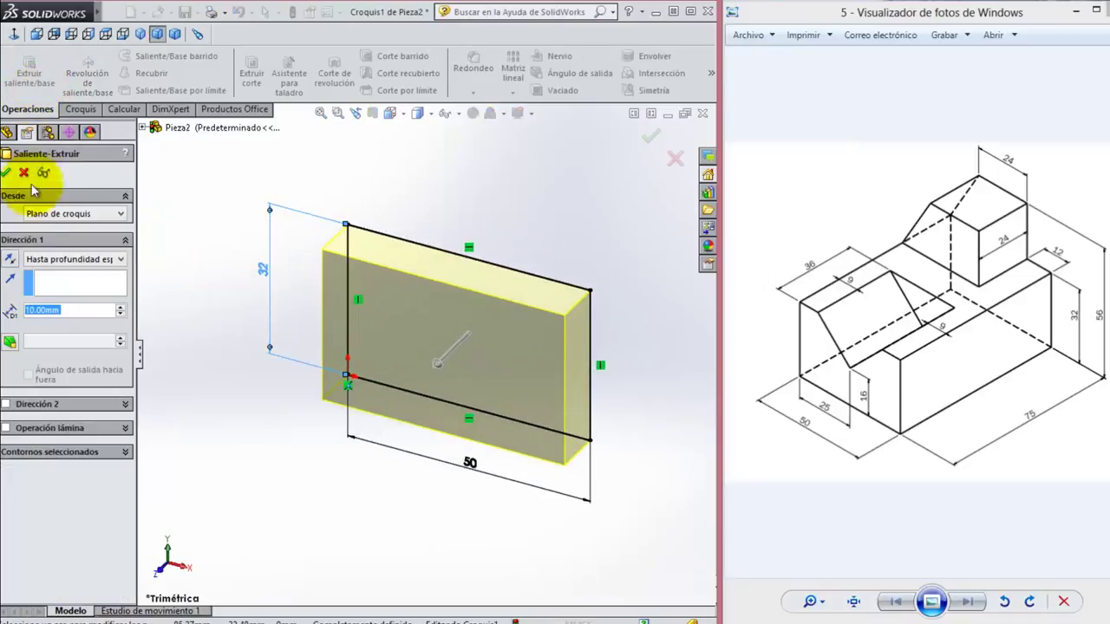
left_click_drag(73, 311, 28, 308)
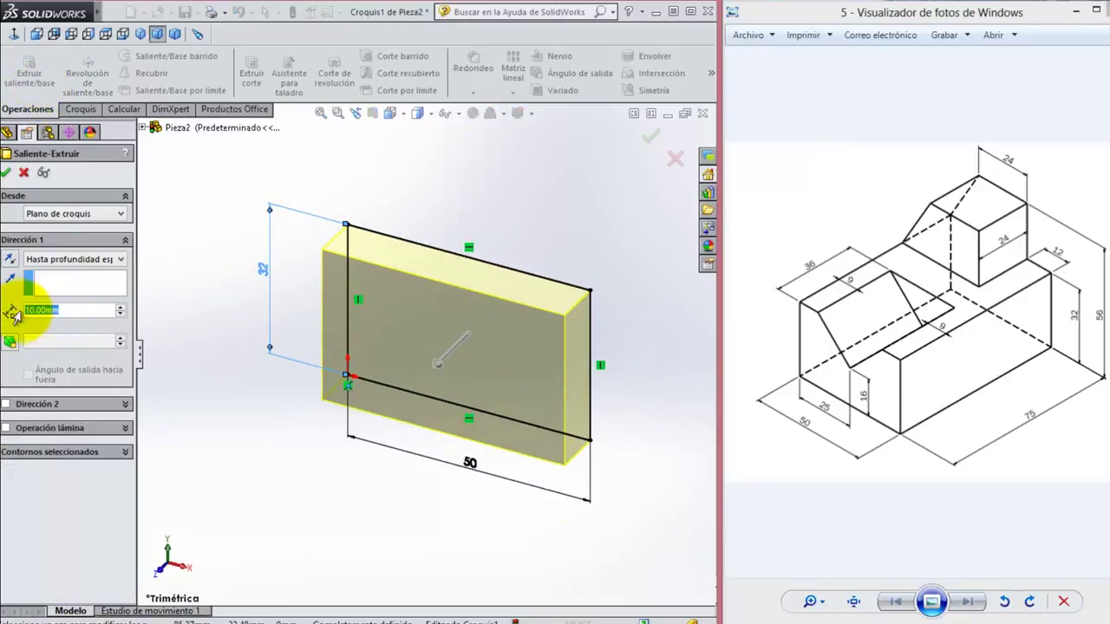
type("75")
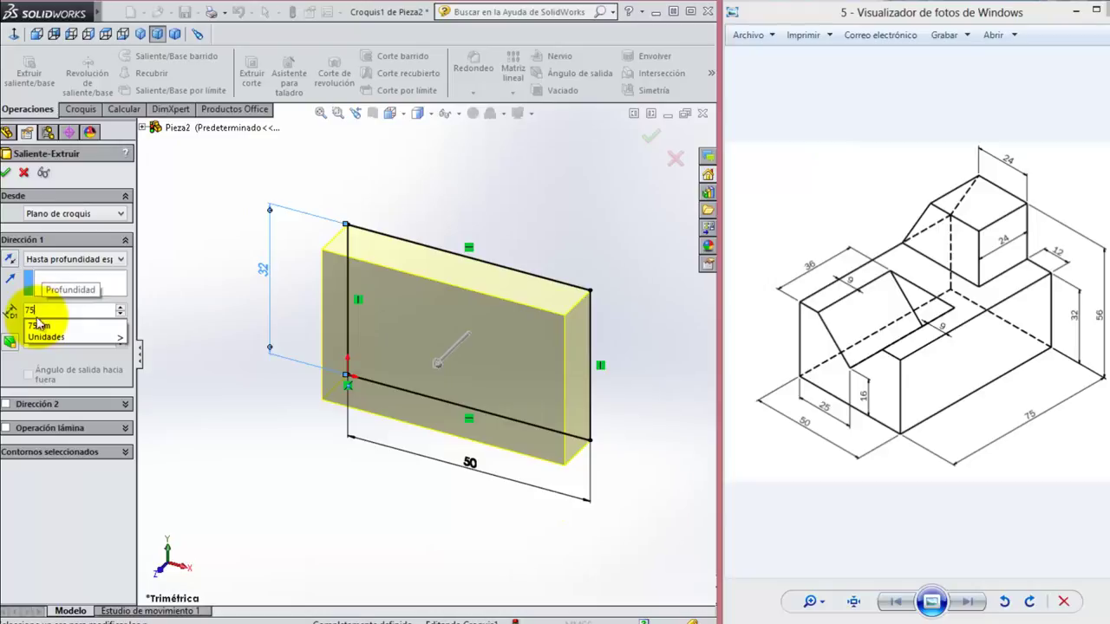
left_click(37, 323)
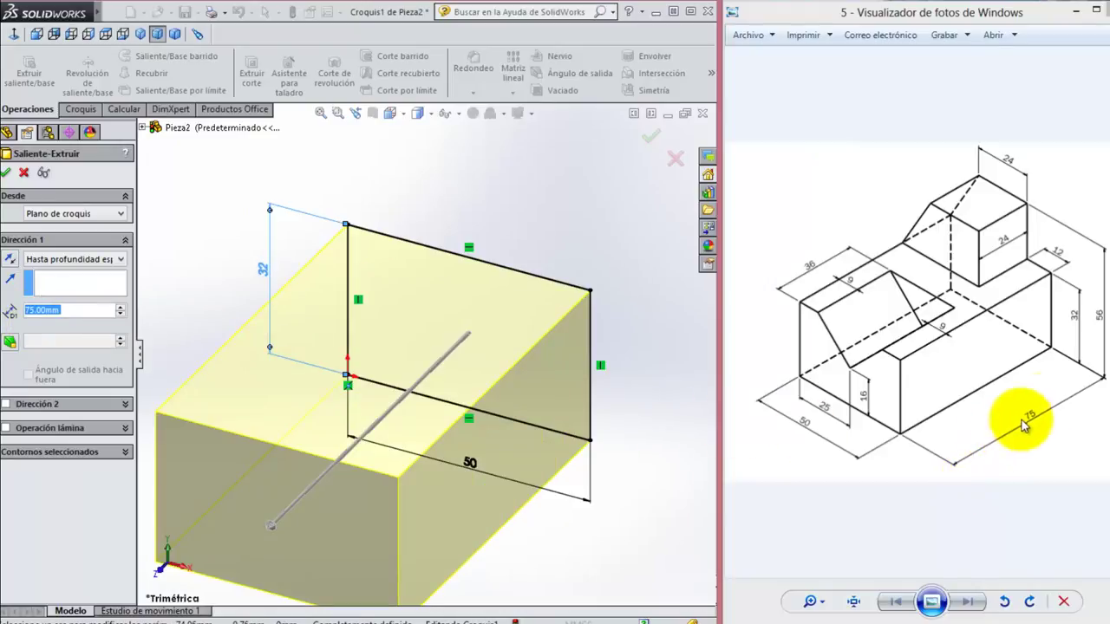
left_click(6, 173)
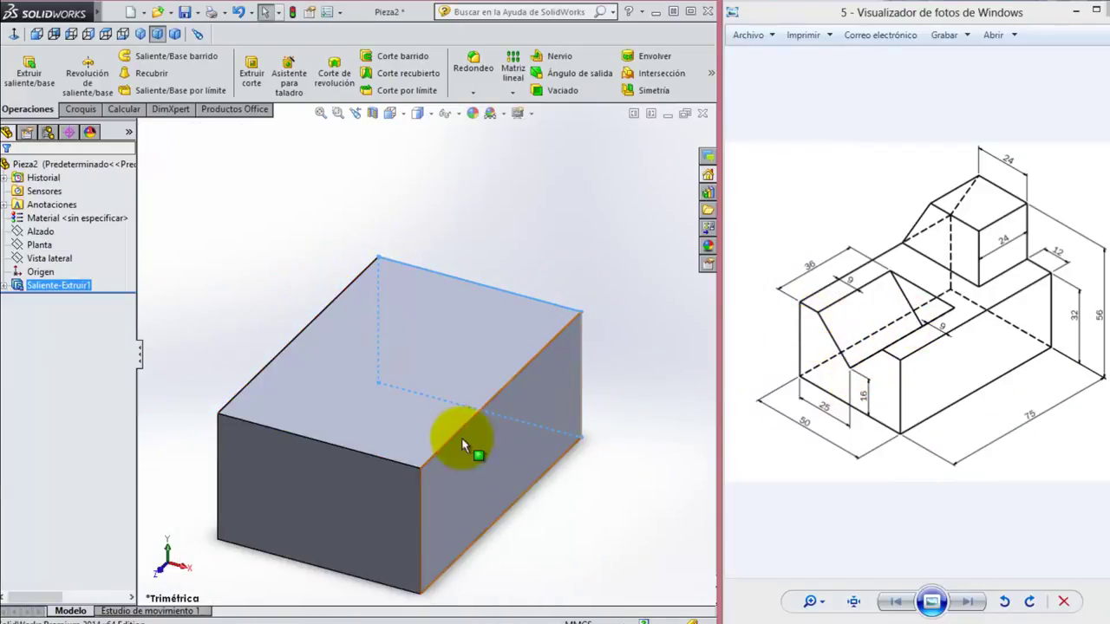
Start a new sketch on the block's front face and view it face-on
left_click(344, 507)
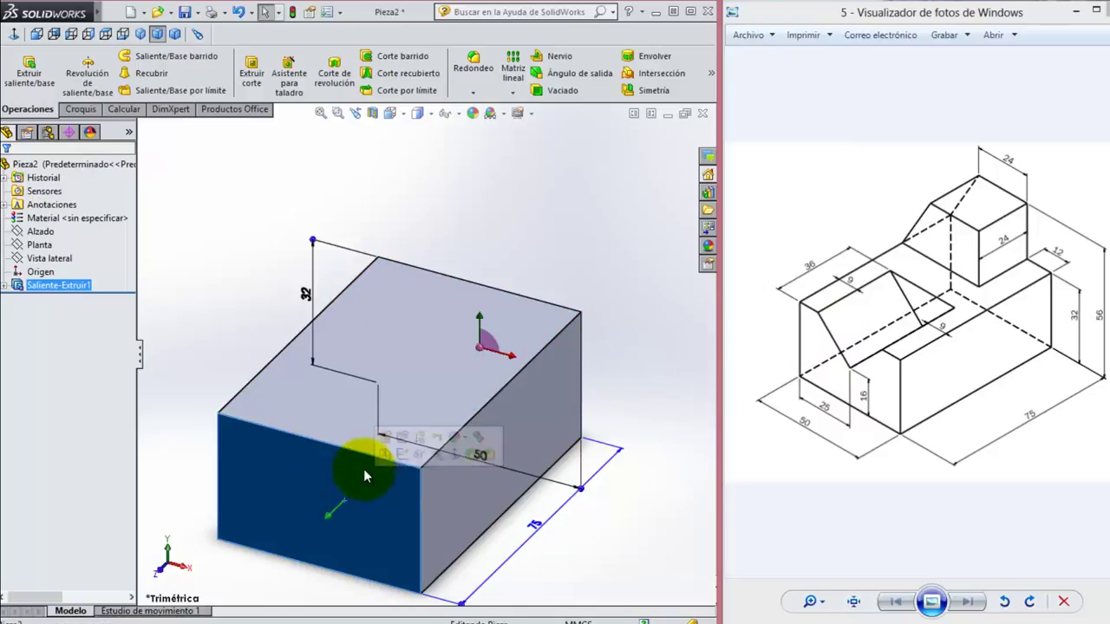
left_click(402, 455)
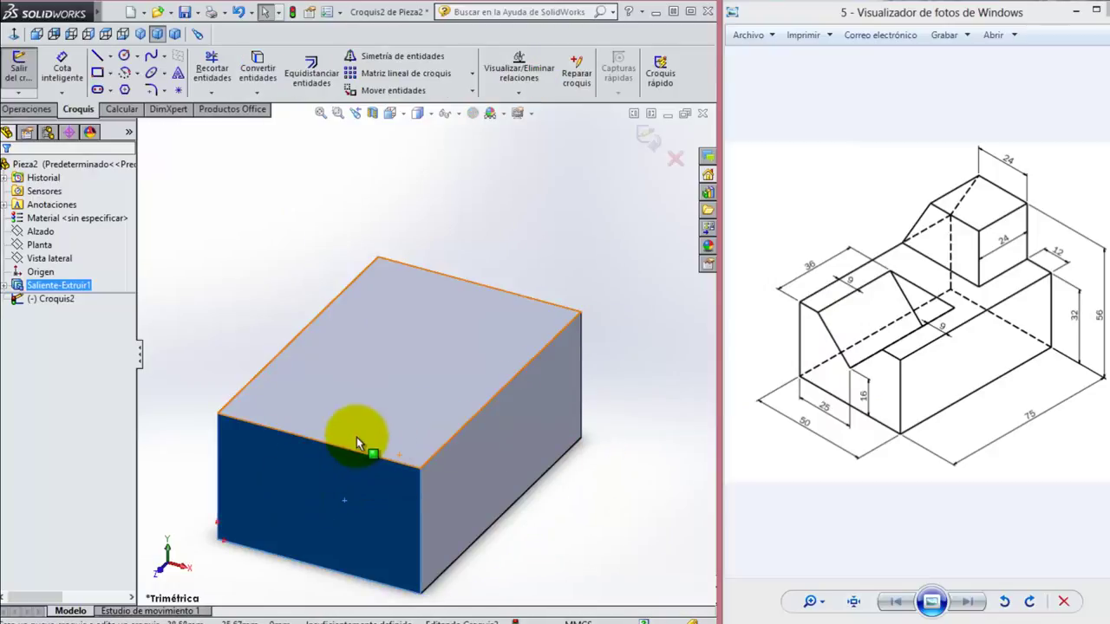
left_click(16, 36)
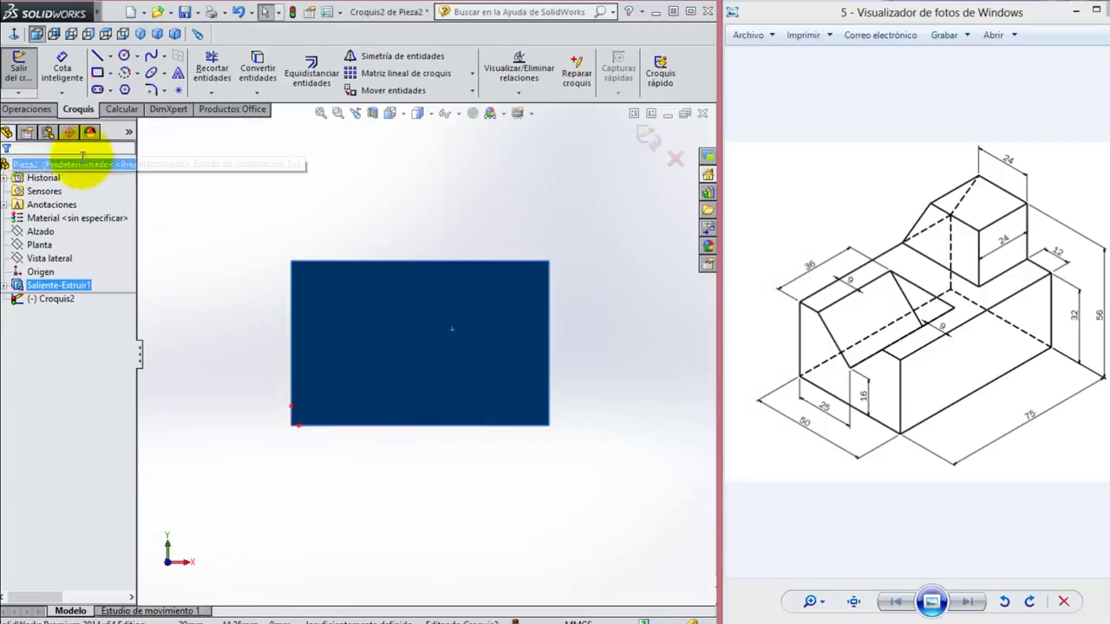
Draw a closed V-shaped triangle dipping down from the face's top edge
left_click(96, 58)
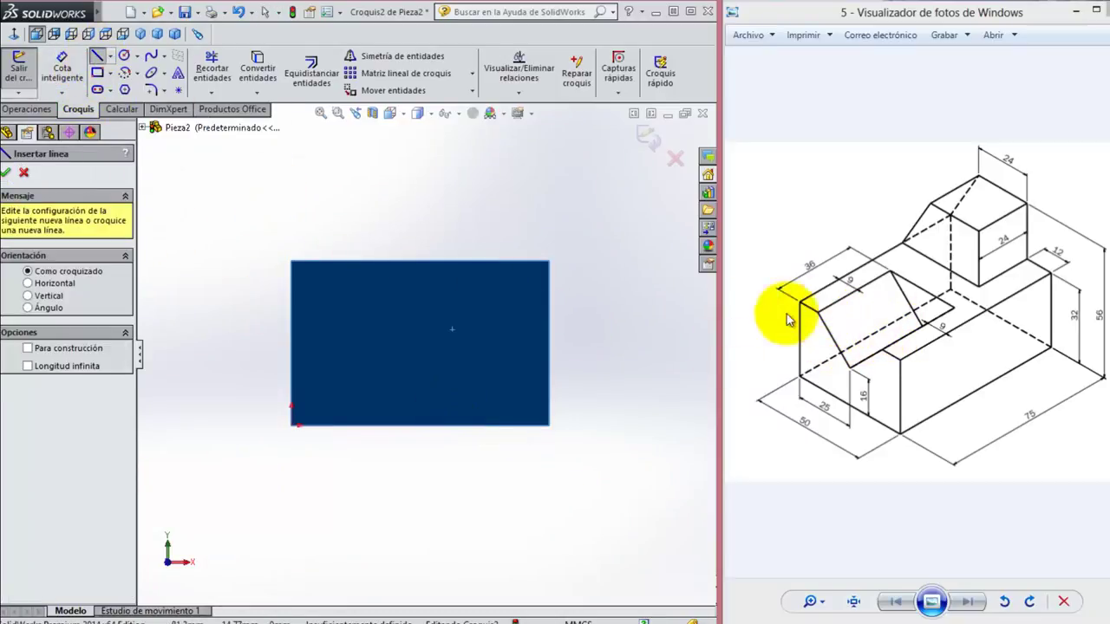
left_click(365, 261)
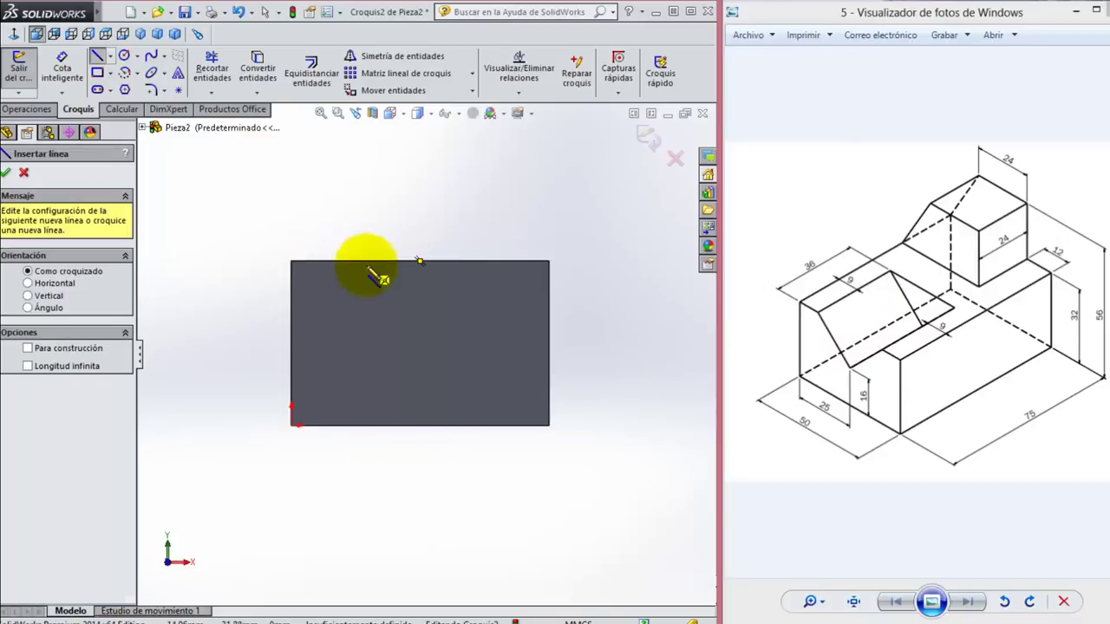
left_click(404, 331)
left_click(466, 260)
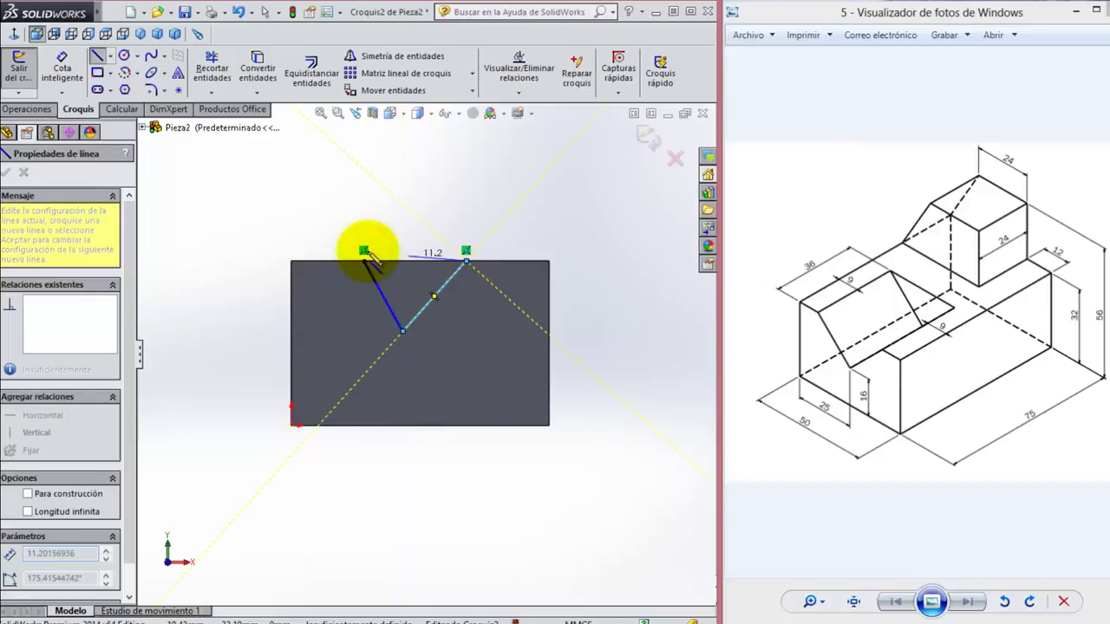
left_click(365, 261)
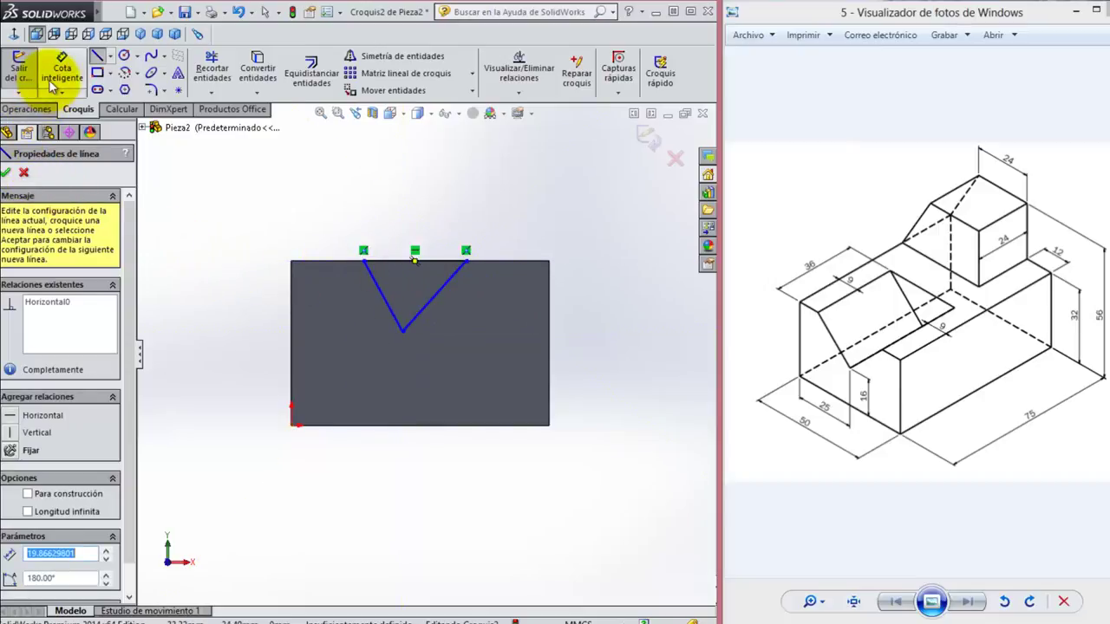
left_click(59, 76)
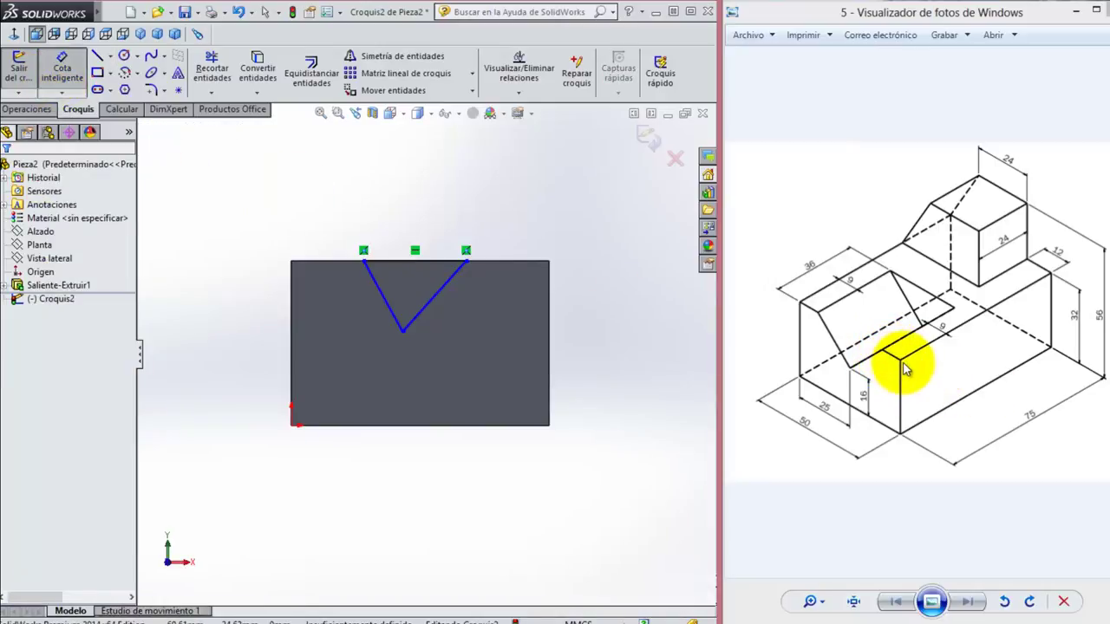
Place the V's two top endpoints 9 mm in from the right and left corners
left_click(466, 260)
left_click(548, 262)
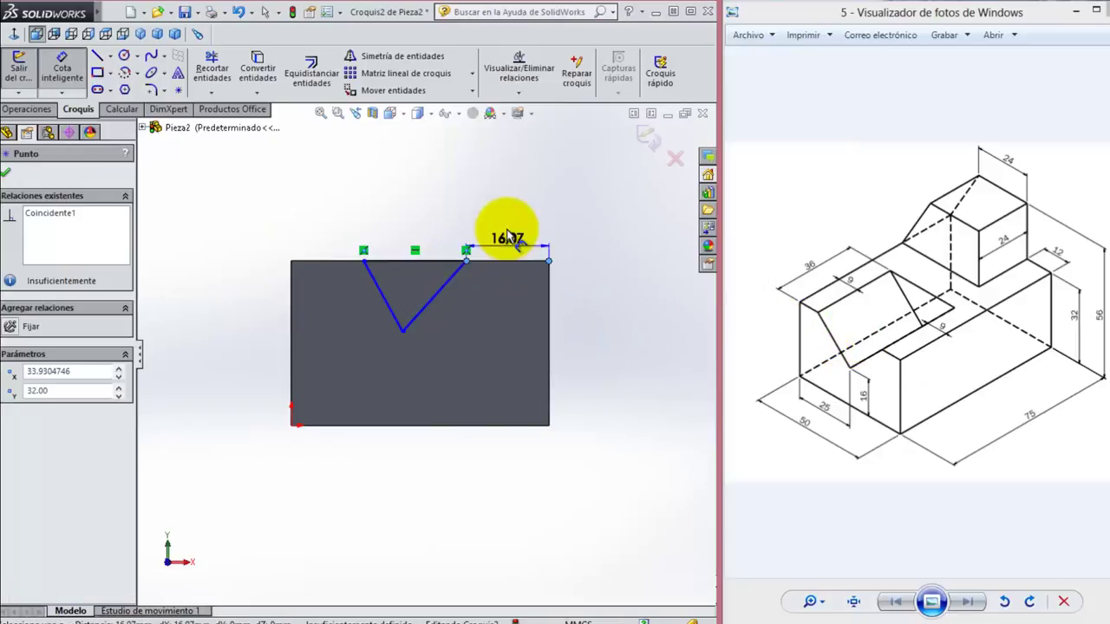
left_click(507, 232)
type("9")
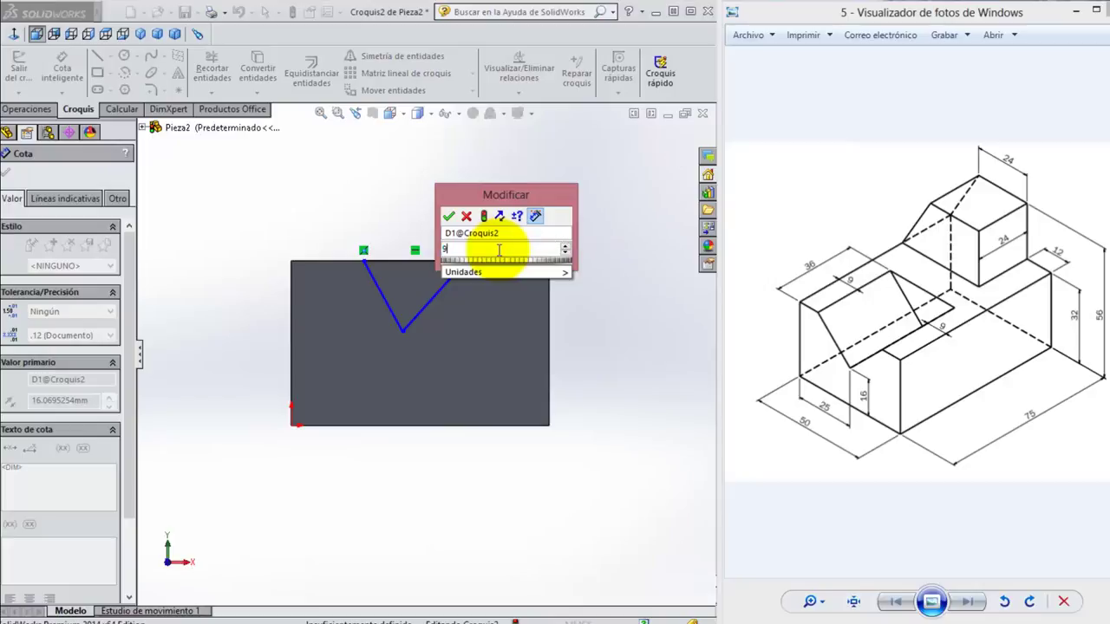
left_click(448, 216)
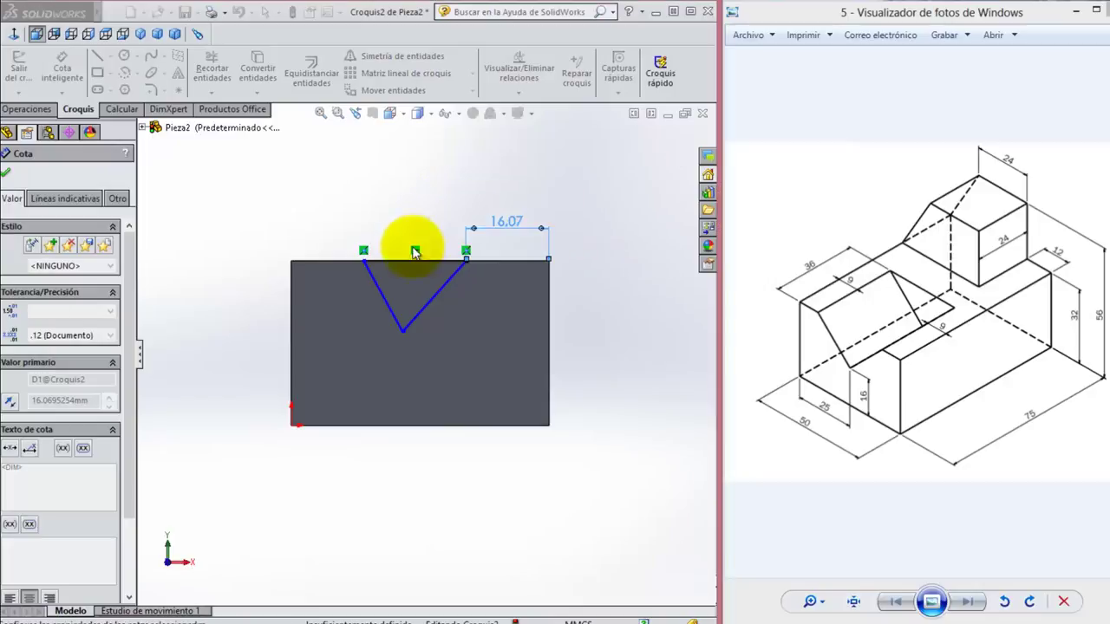
left_click(365, 261)
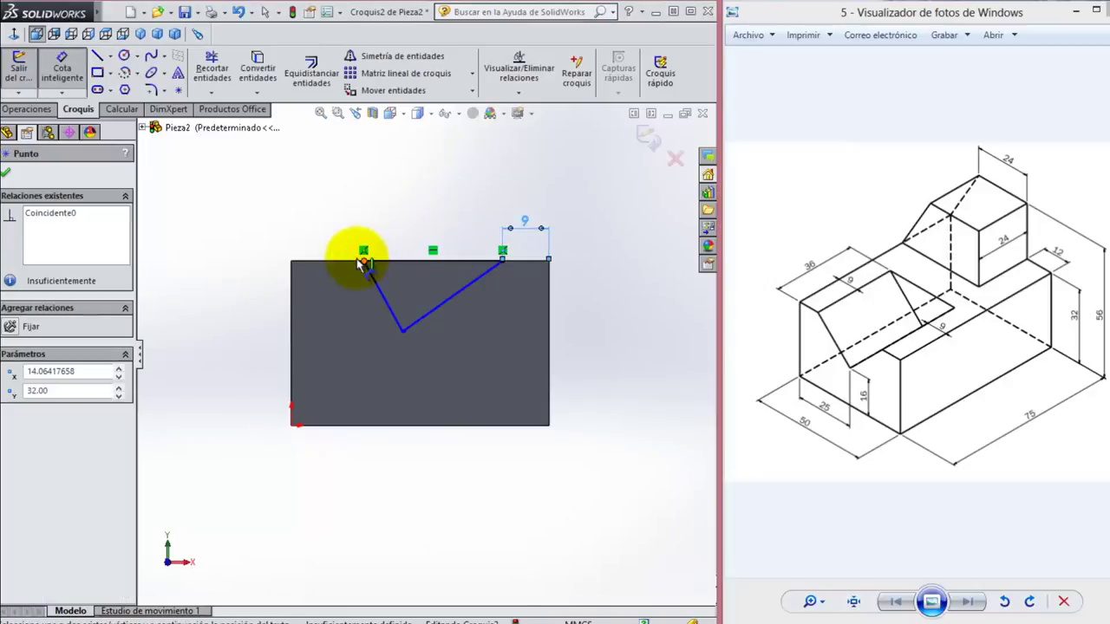
left_click(293, 261)
left_click(321, 232)
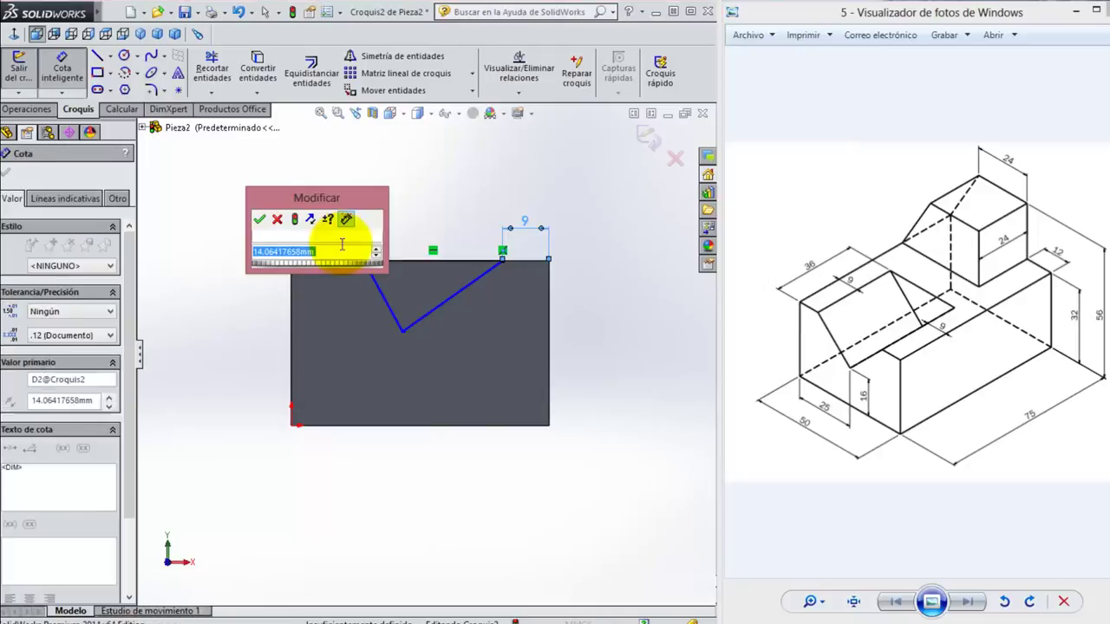
type("9")
key("Return")
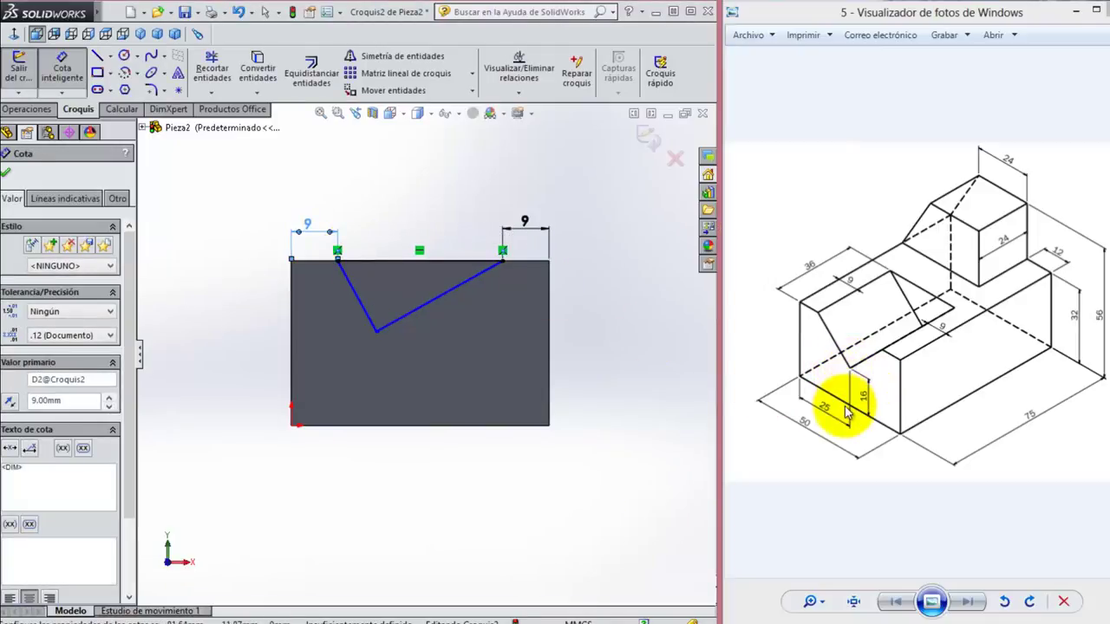
Set the V tip 16 mm above the bottom edge and 25 mm from the left edge
left_click(377, 333)
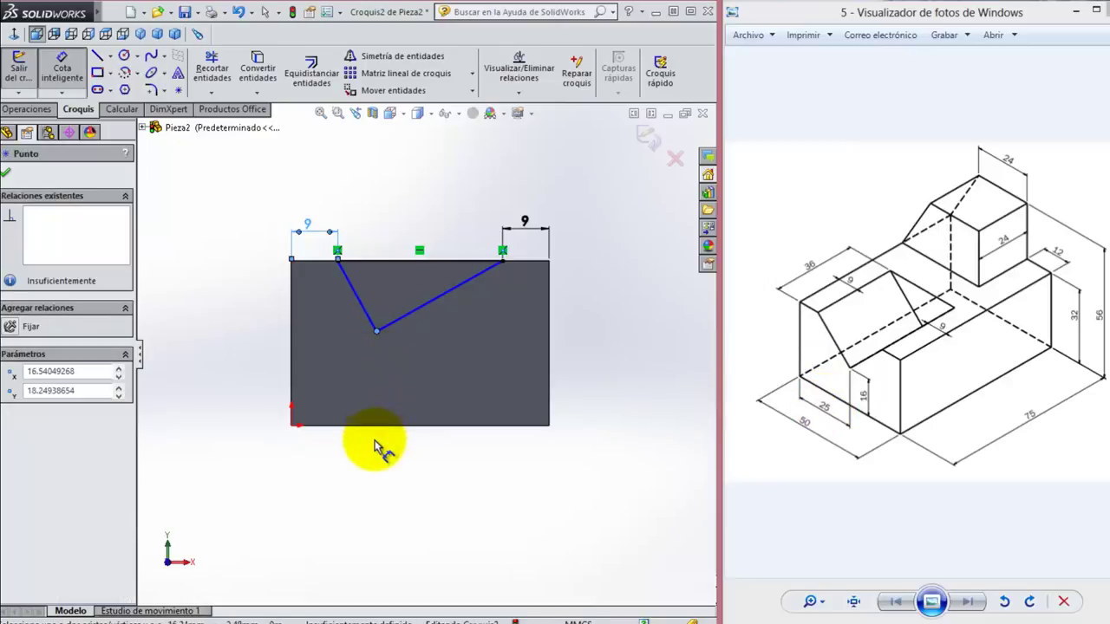
left_click(292, 426)
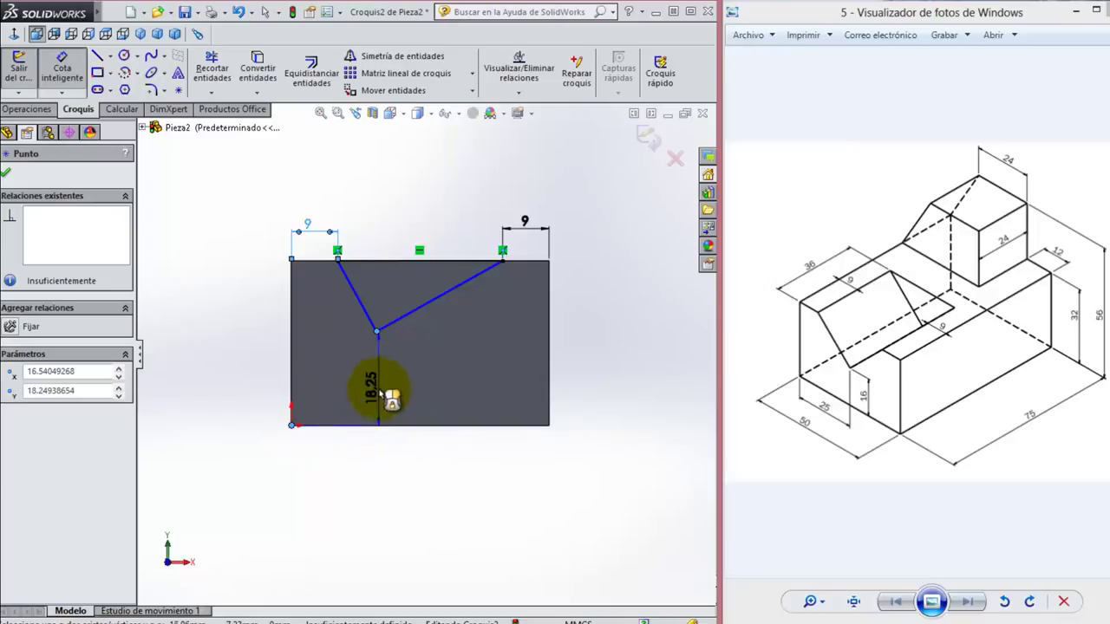
left_click(420, 382)
left_click(609, 374)
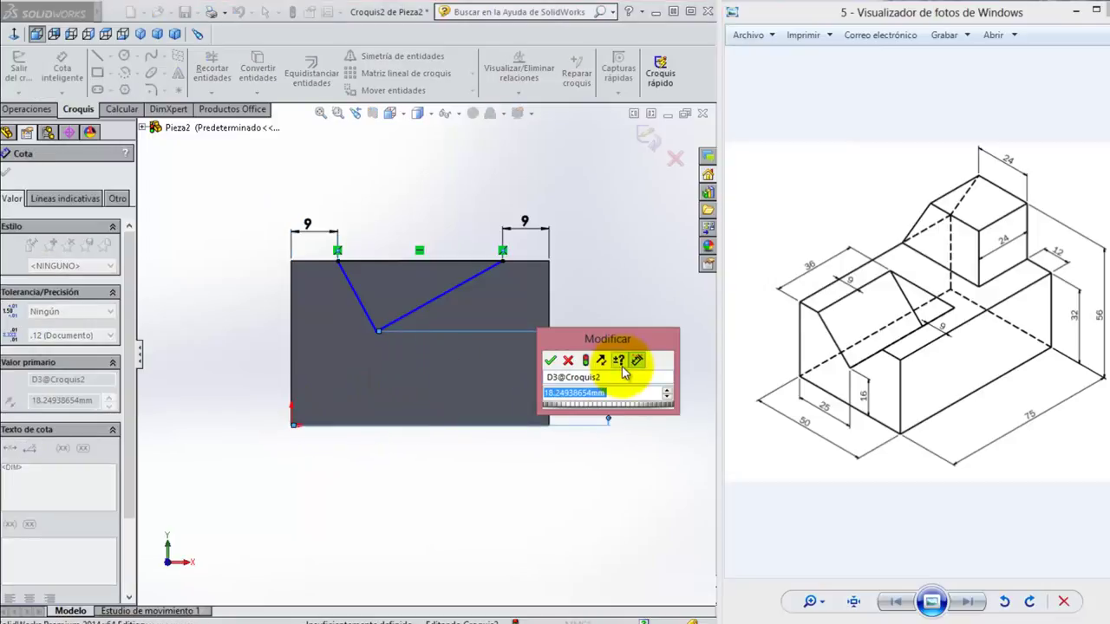
type("16")
key("Return")
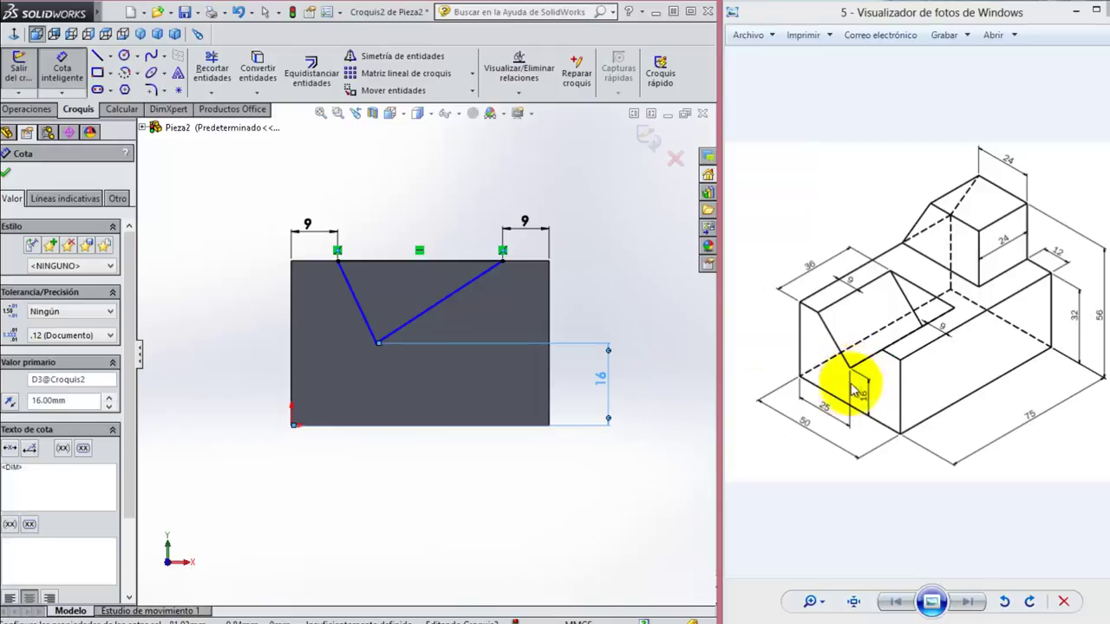
left_click(377, 344)
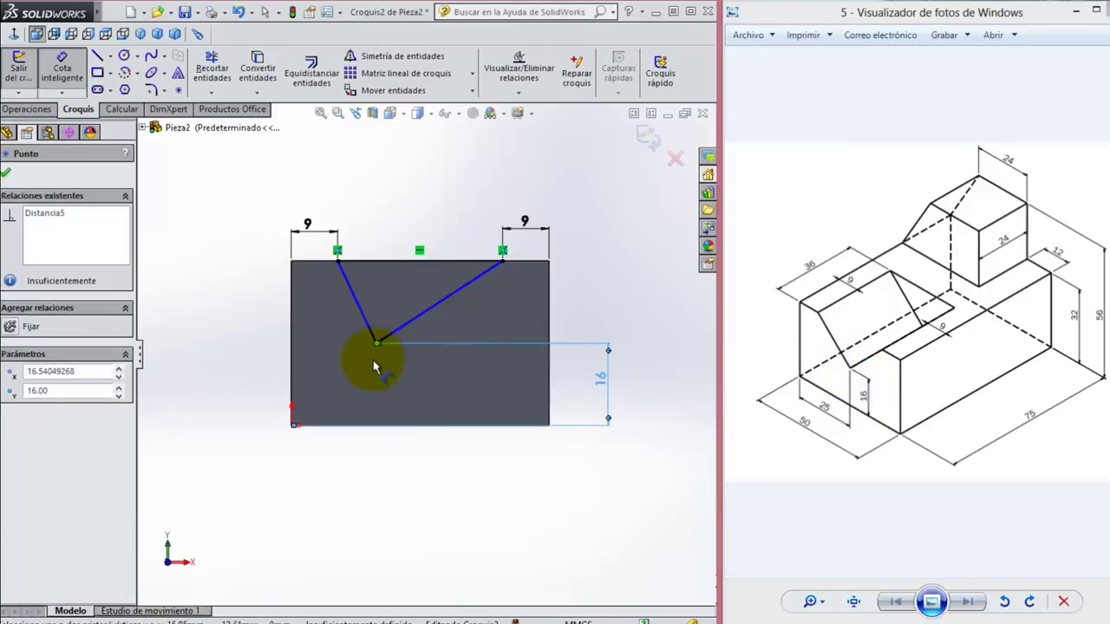
left_click(292, 427)
left_click(334, 478)
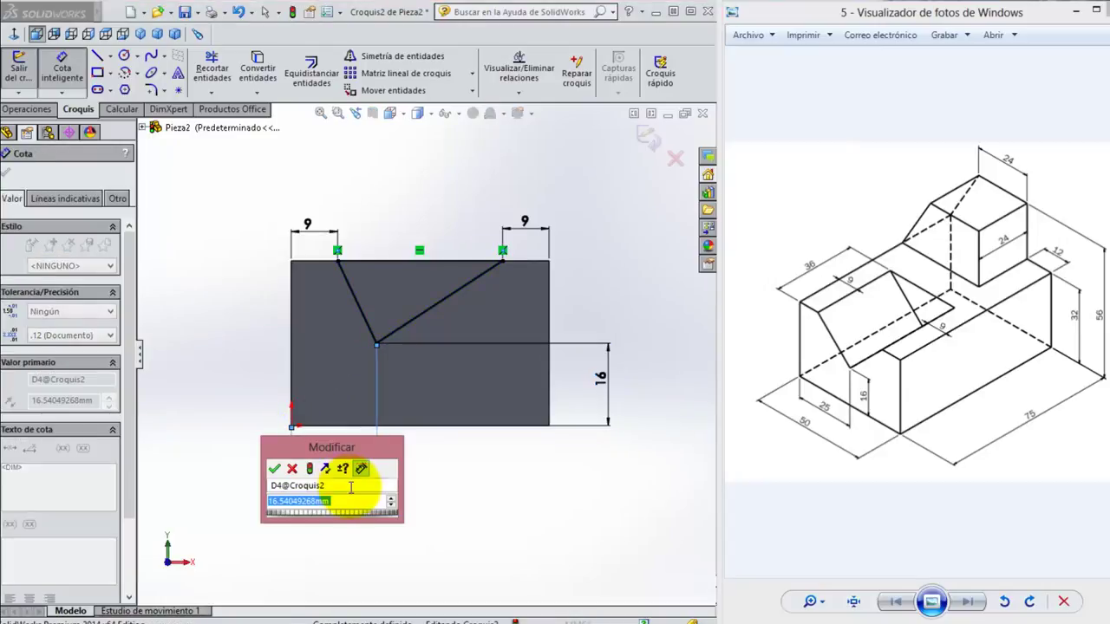
type("25")
key("Return")
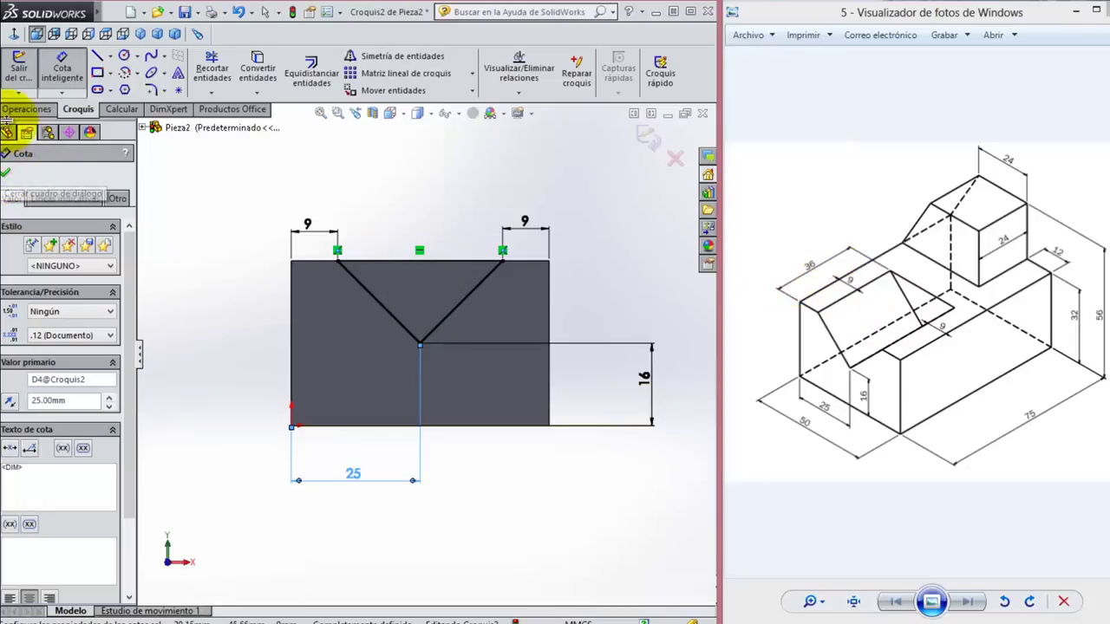
Cut-extrude the V profile 36 mm deep into the block, previewed in Trimetric view
left_click(26, 109)
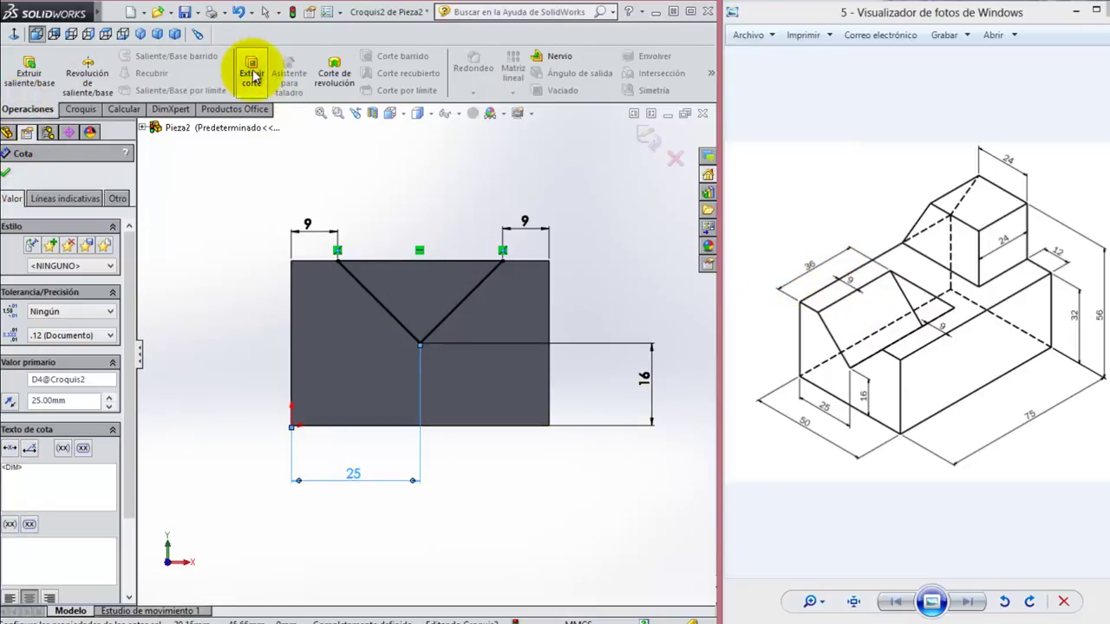
left_click(252, 74)
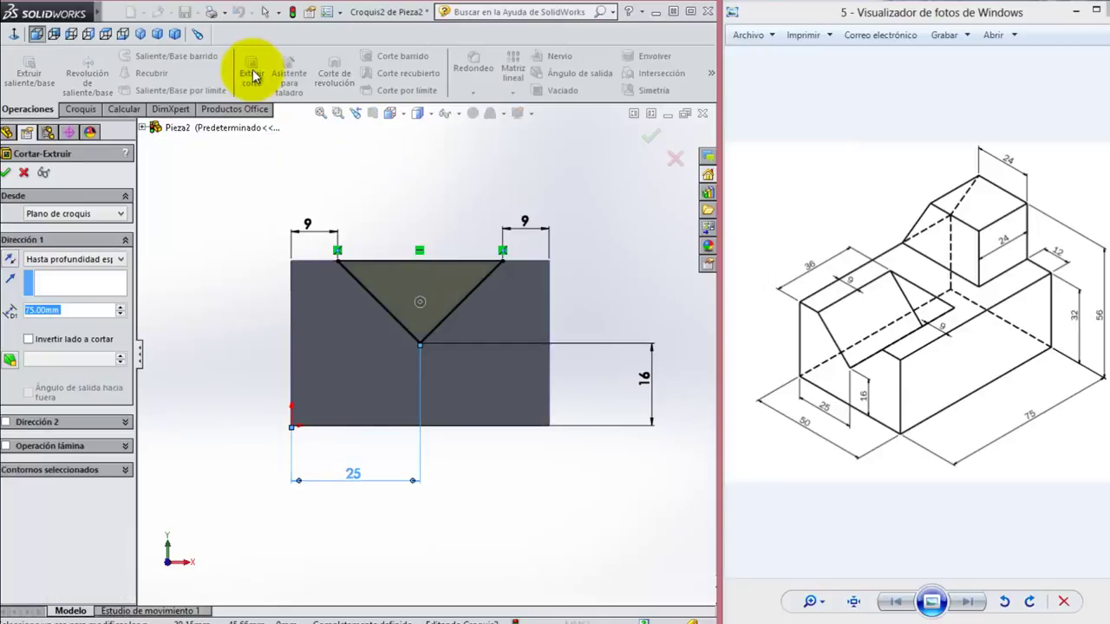
left_click(160, 39)
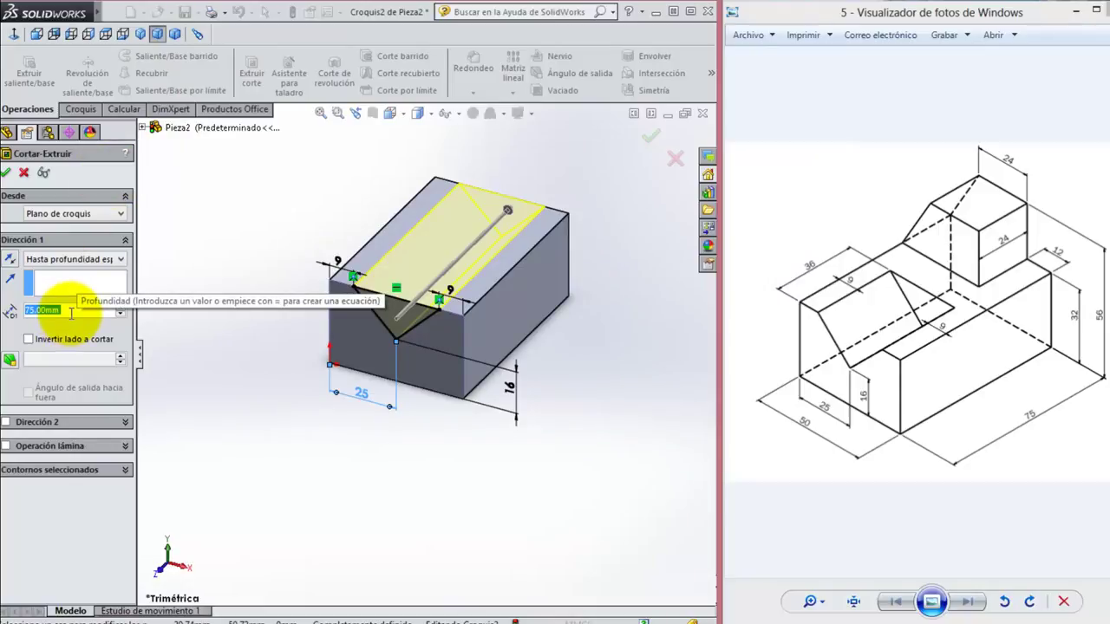
left_click_drag(64, 313, 11, 312)
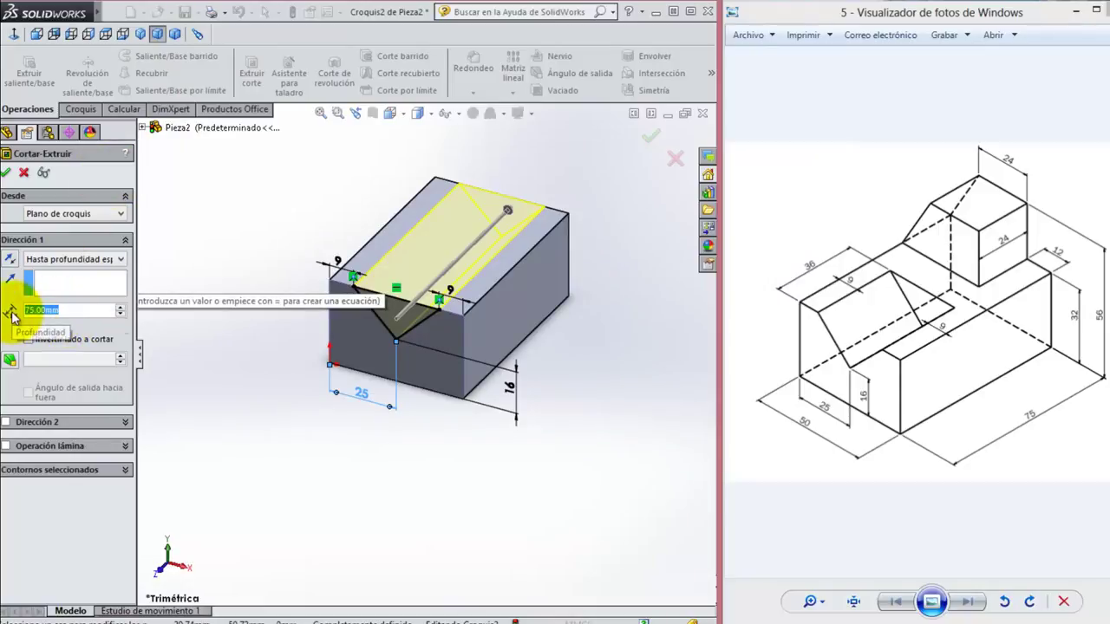
type("36")
key("Return")
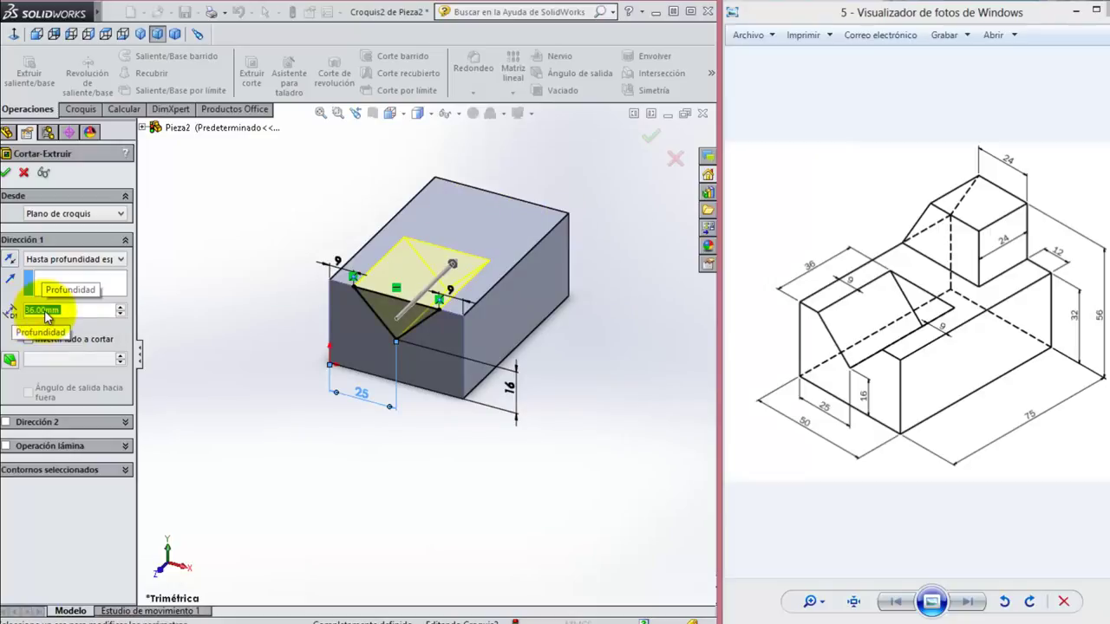
left_click(6, 174)
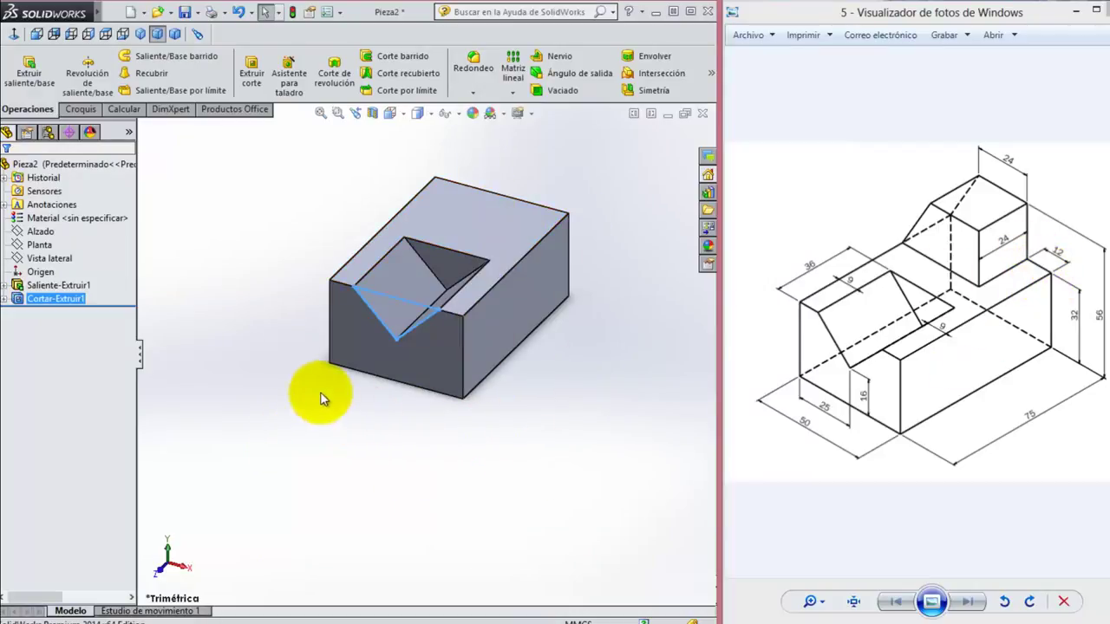
Start a new sketch on the block's 50×32 end face, viewed face-on and zoomed out
mouse_move(212, 278)
middle_mouse_down()
mouse_move(265, 290)
mouse_move(333, 377)
mouse_move(396, 404)
middle_mouse_up()
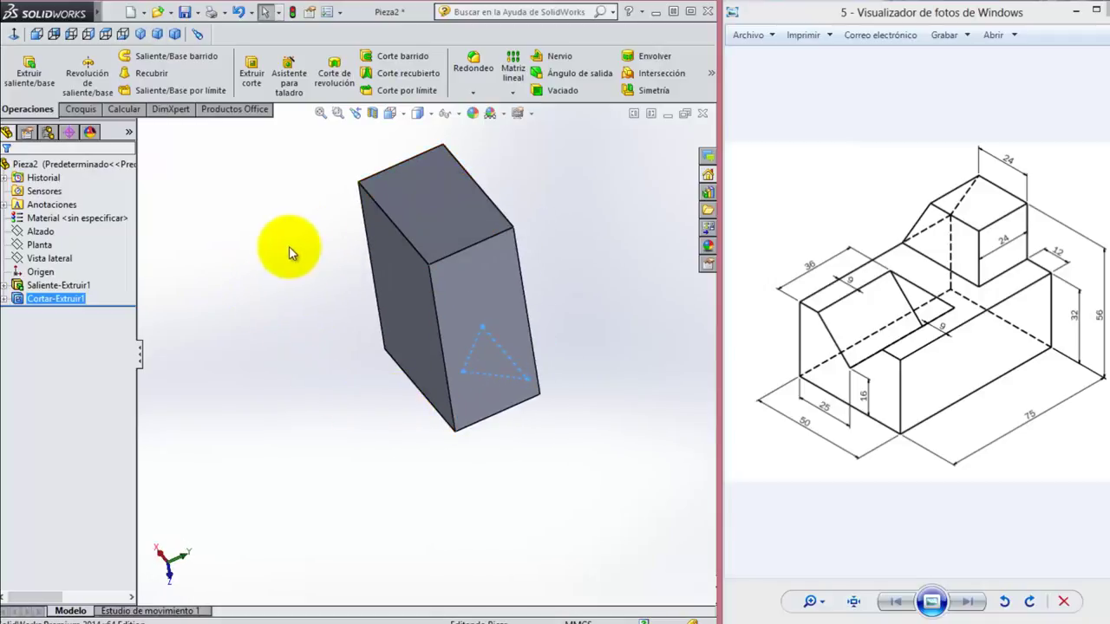
mouse_move(253, 295)
middle_mouse_down()
mouse_move(161, 342)
mouse_move(141, 218)
mouse_move(207, 188)
mouse_move(235, 215)
middle_mouse_up()
left_click(400, 273)
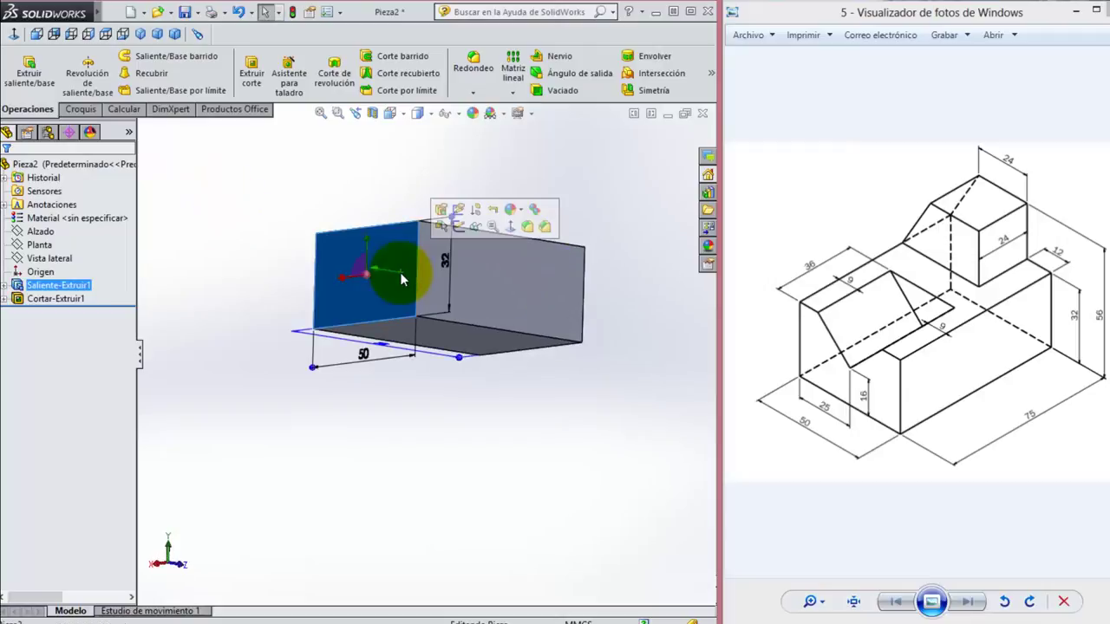
left_click(458, 228)
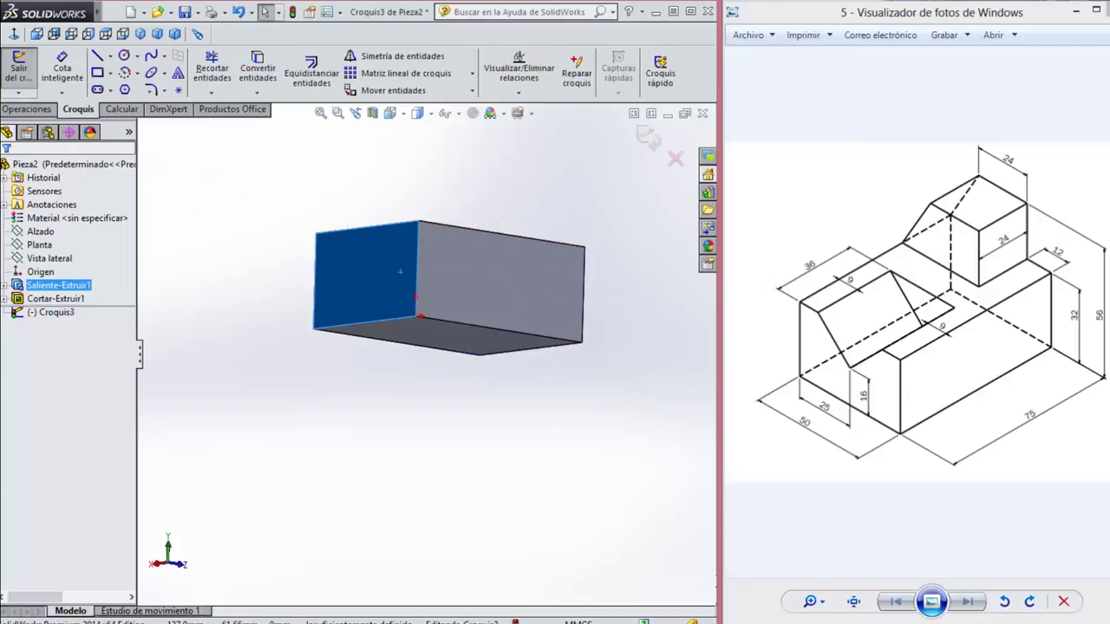
left_click(15, 35)
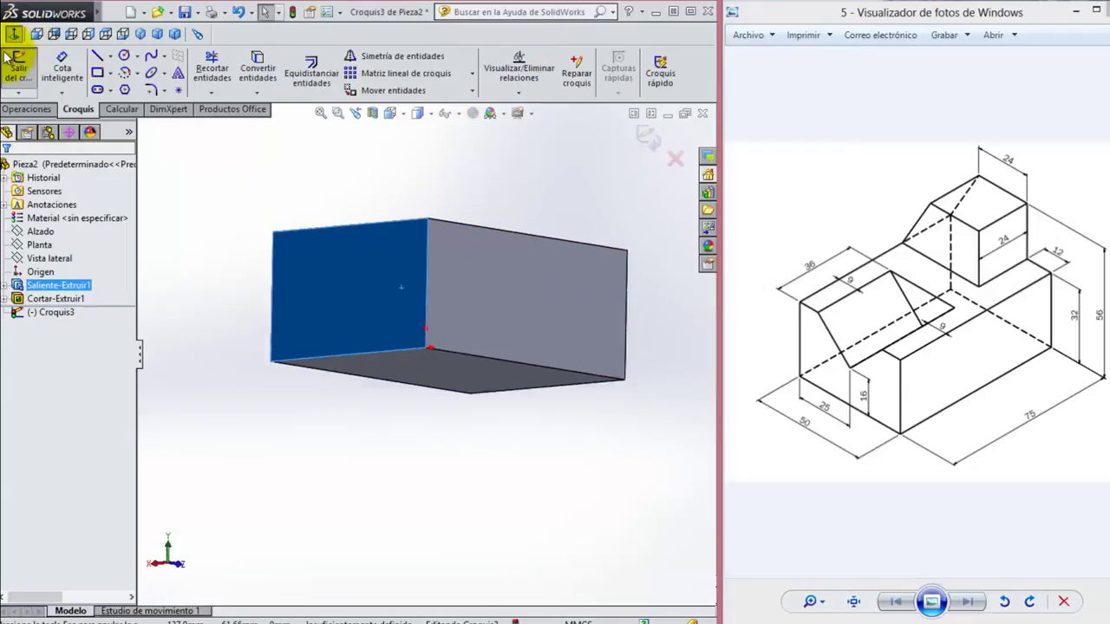
scroll(427, 350, "up", 2)
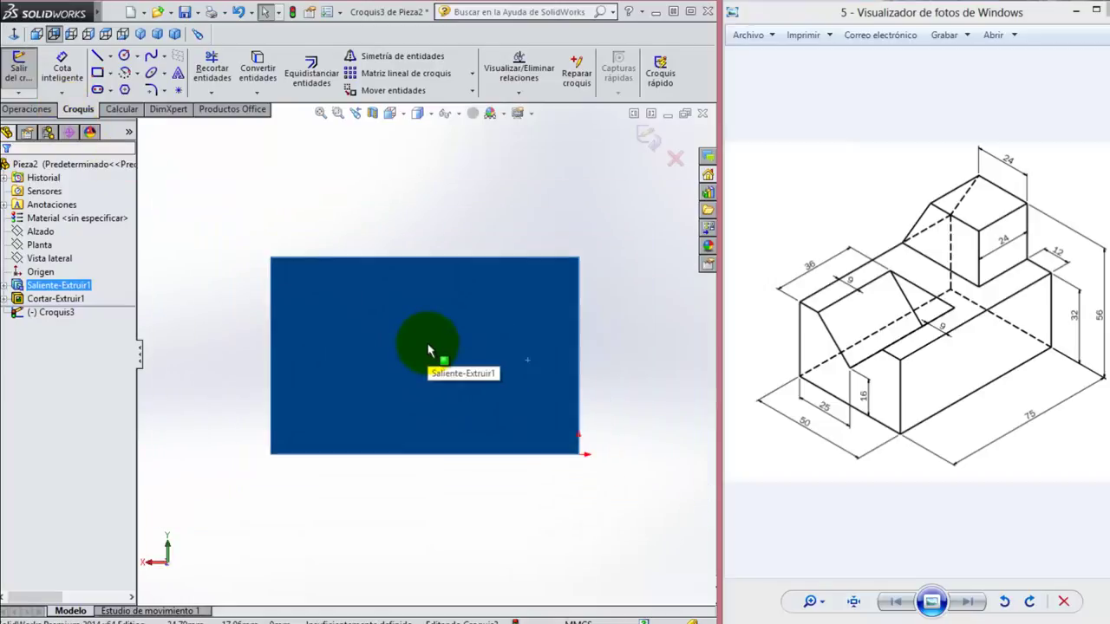
scroll(427, 349, "up", 1)
scroll(428, 349, "up", 1)
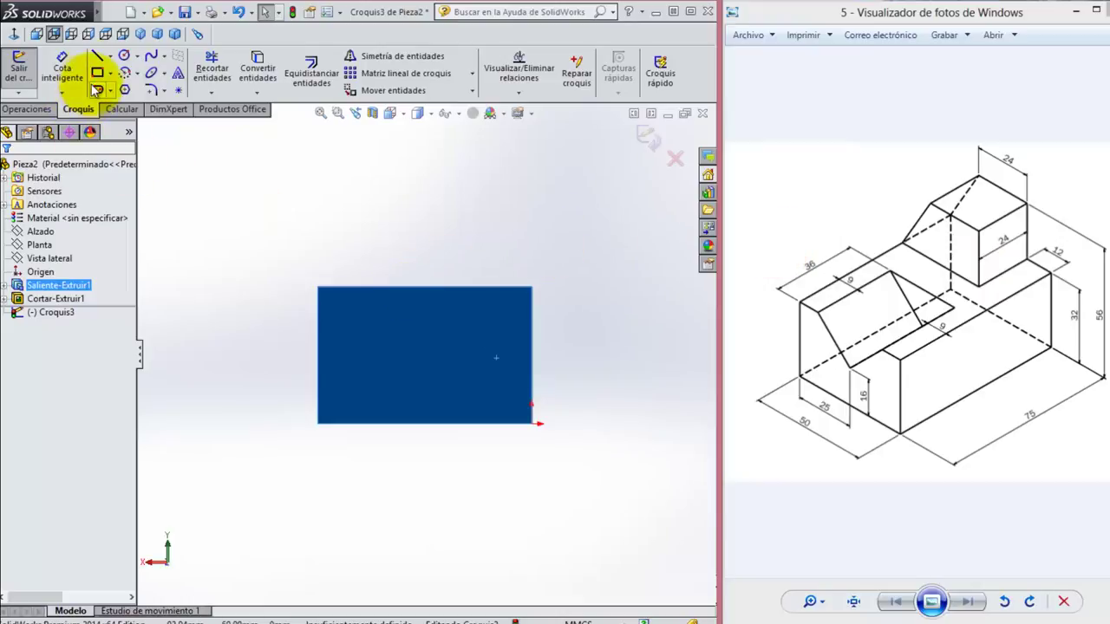
Draw a closed profile along the top edge with a vertical left side and slanted right side
left_click(97, 55)
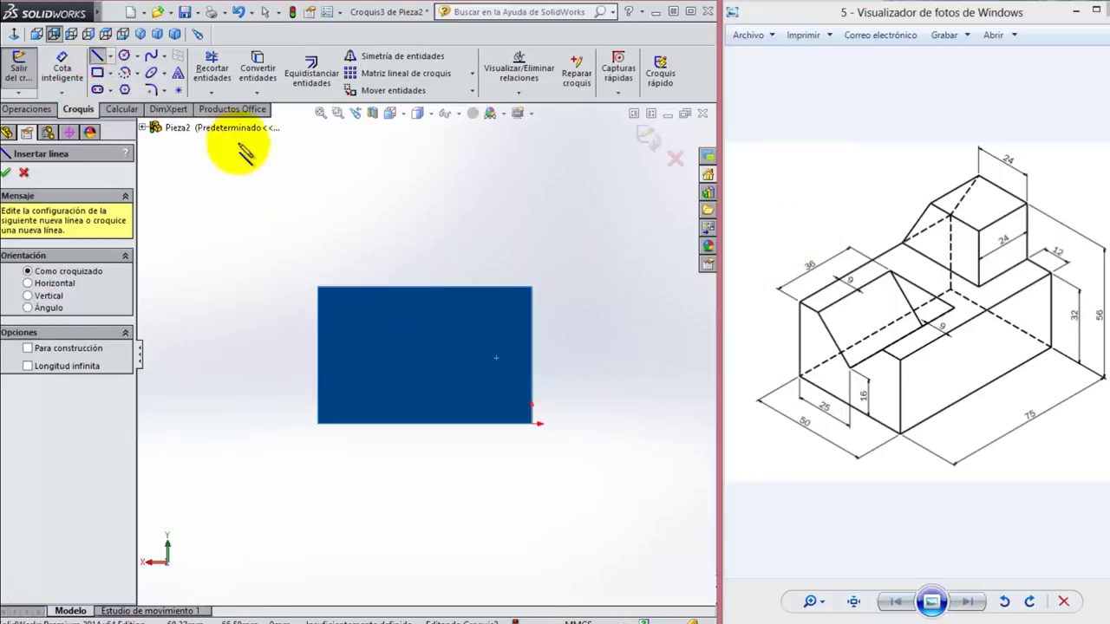
left_click(531, 286)
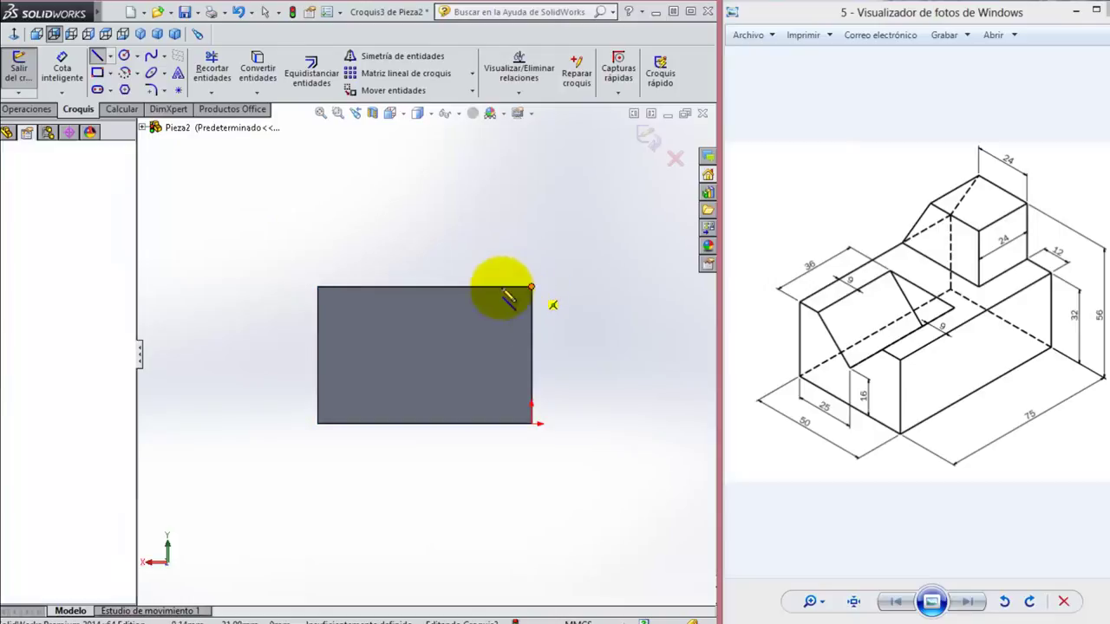
left_click(431, 286)
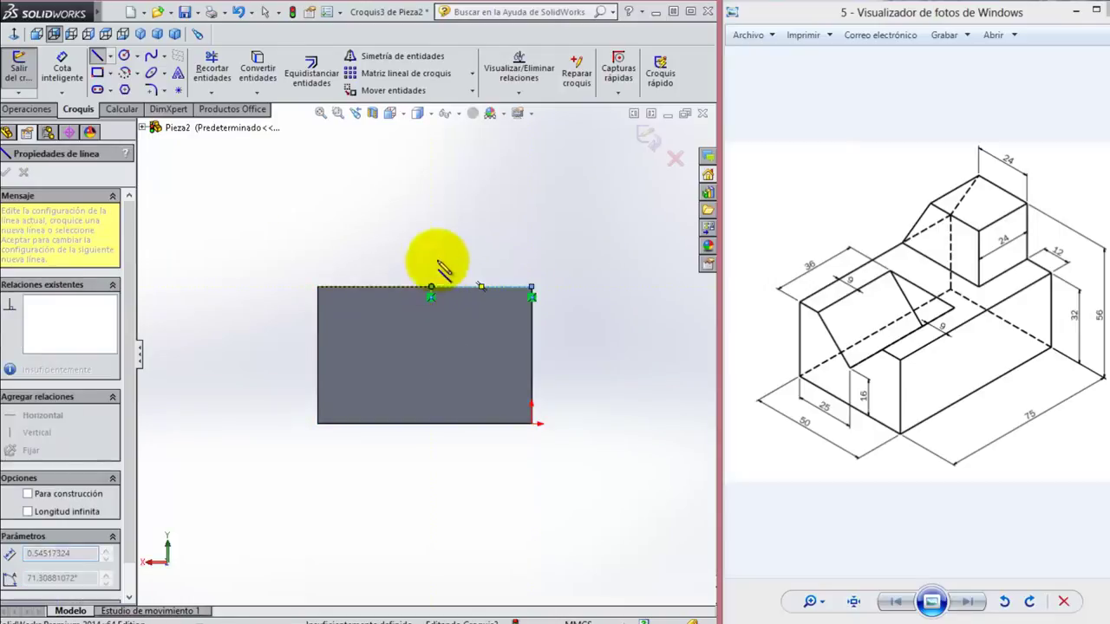
left_click(431, 188)
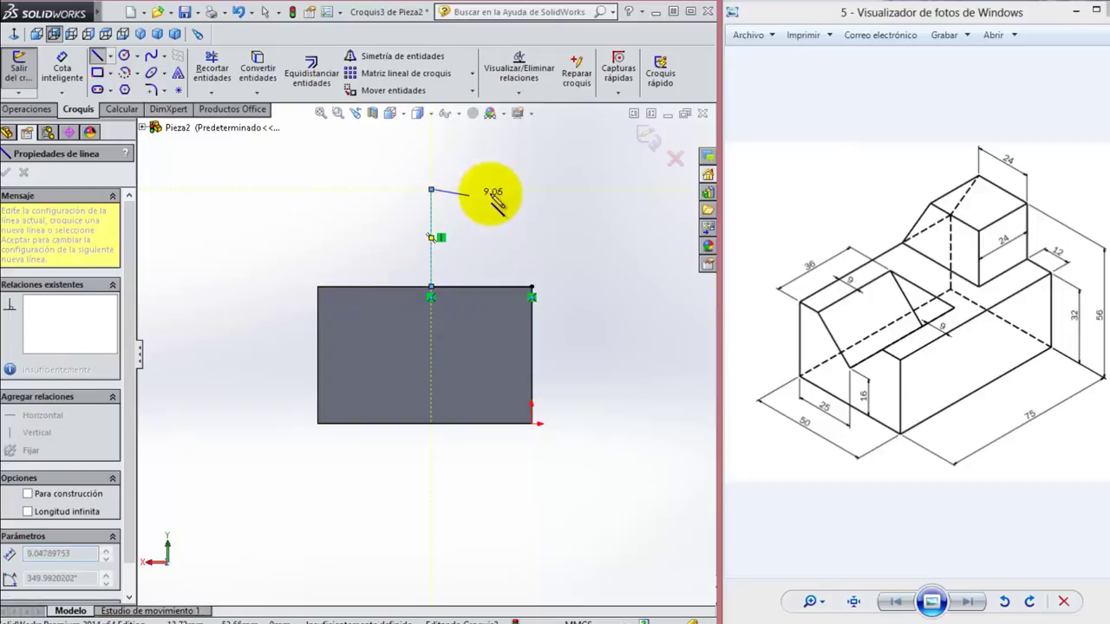
left_click(502, 189)
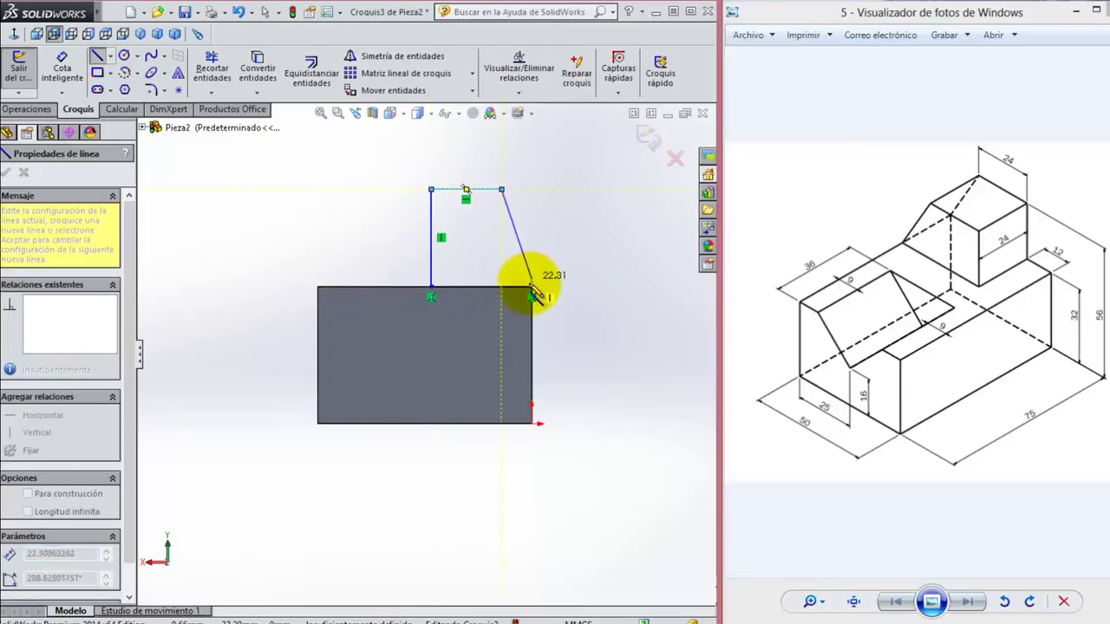
left_click(530, 287)
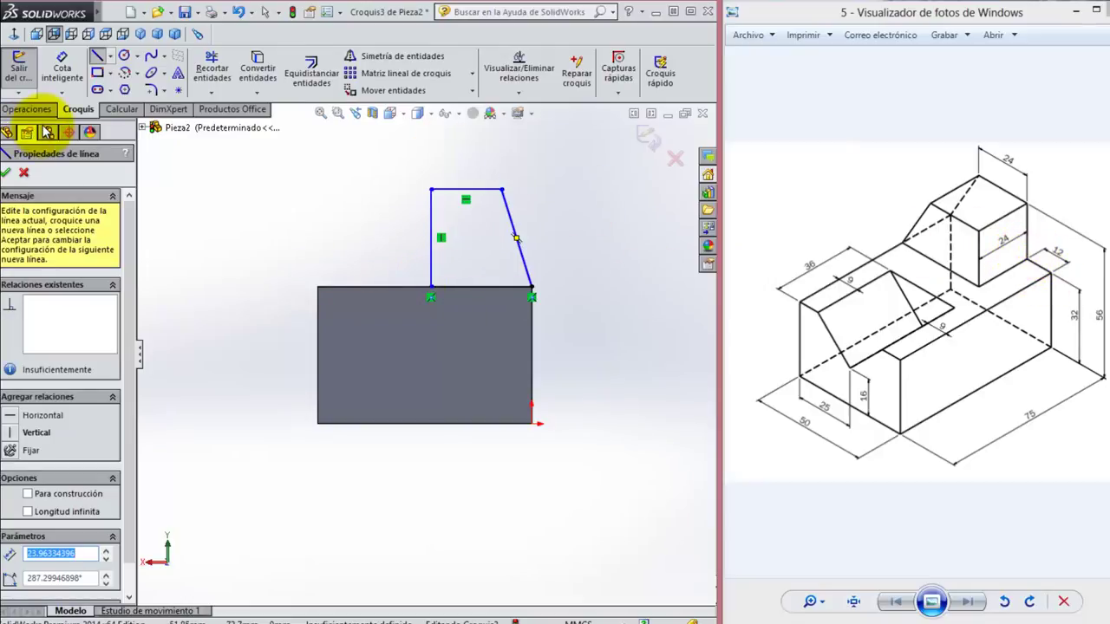
Dimension the profile's vertical side 12 mm from the face's top-left corner
left_click(97, 55)
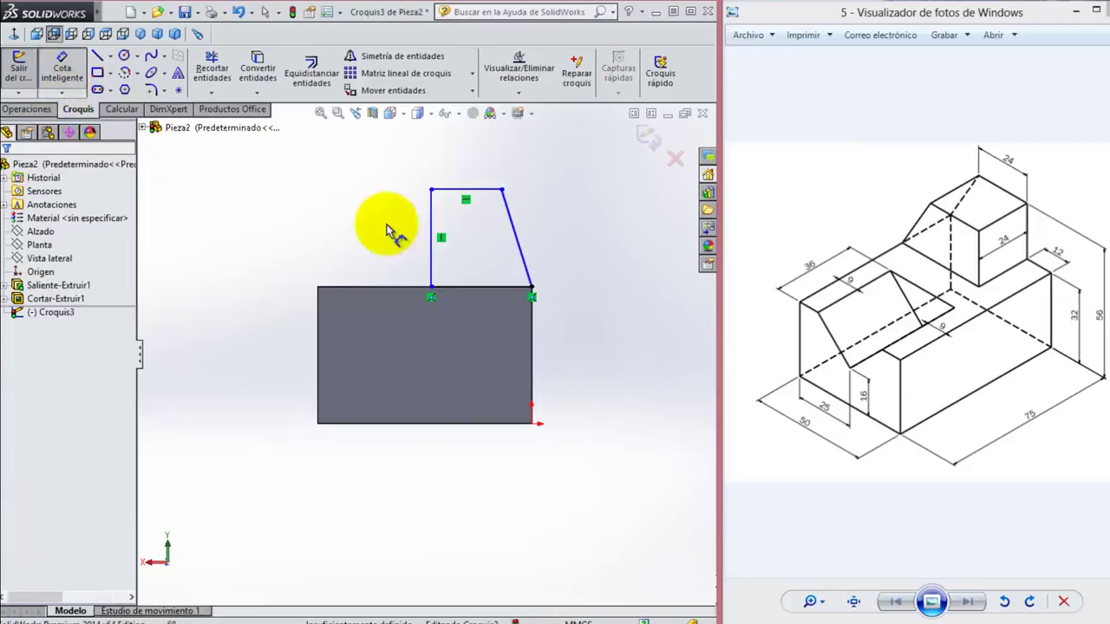
left_click(430, 287)
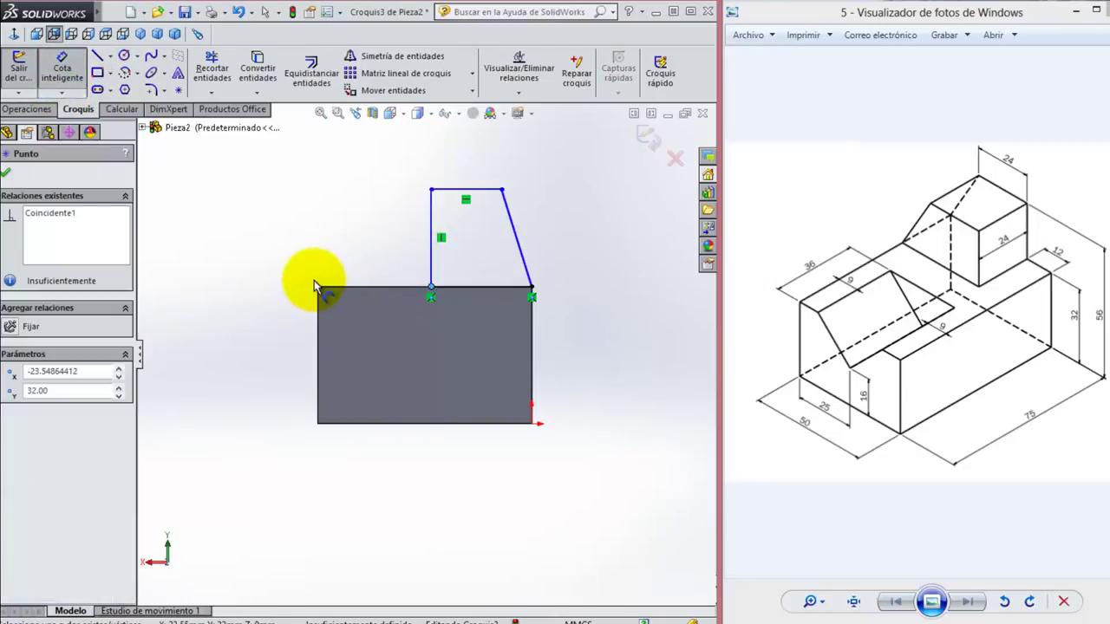
left_click(318, 288)
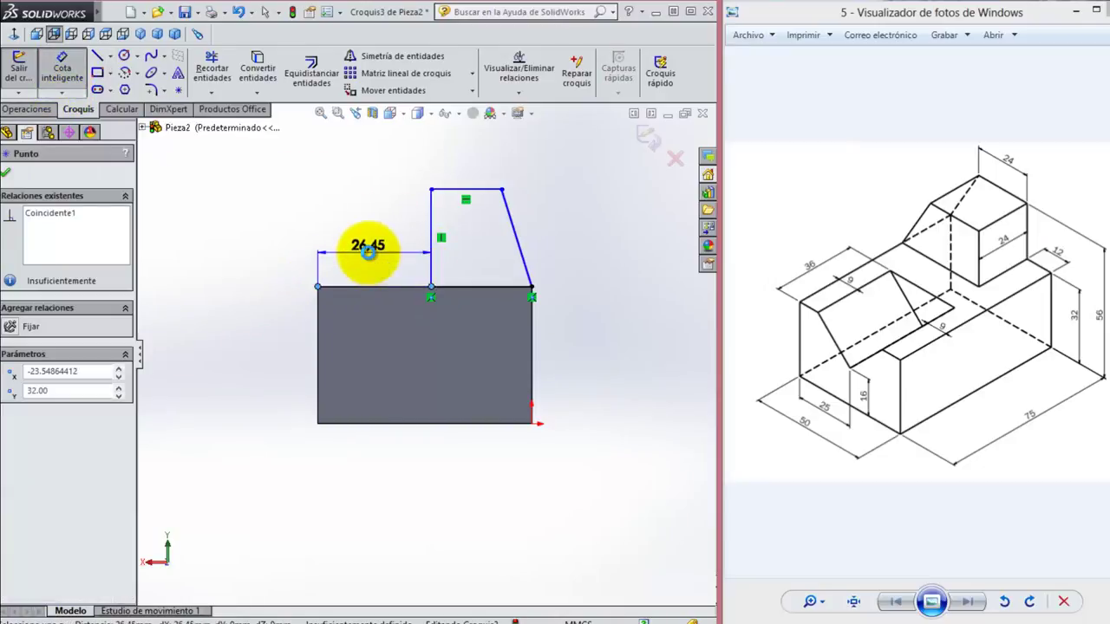
left_click(371, 253)
type("12")
key("Return")
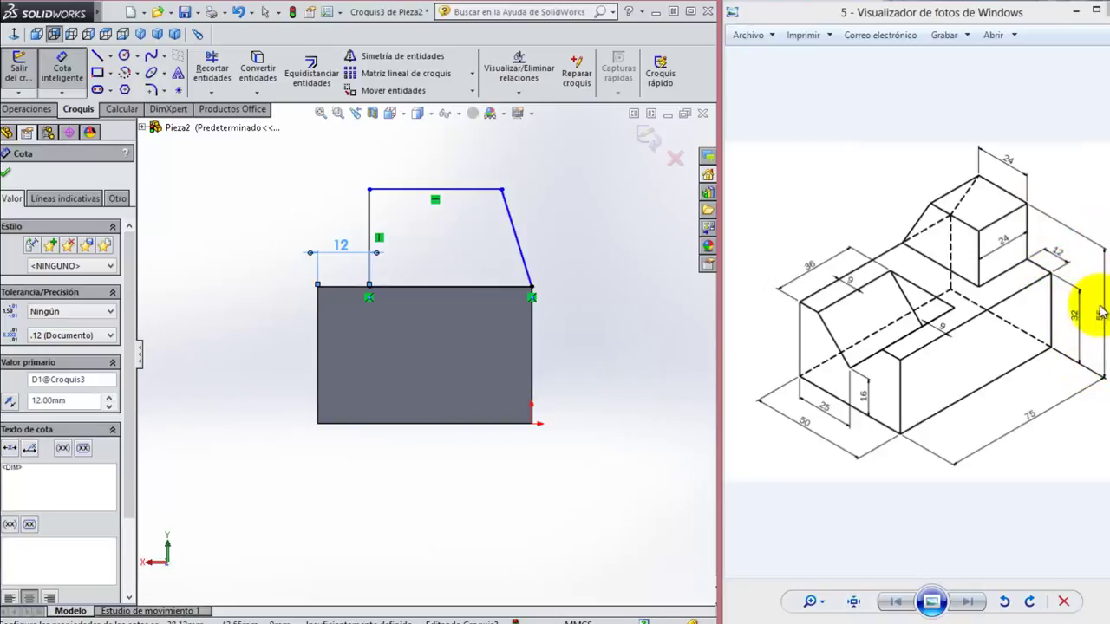
Set the profile's vertical side to 24 mm tall and its top side to 24 mm wide
left_click(377, 243)
left_click(280, 223)
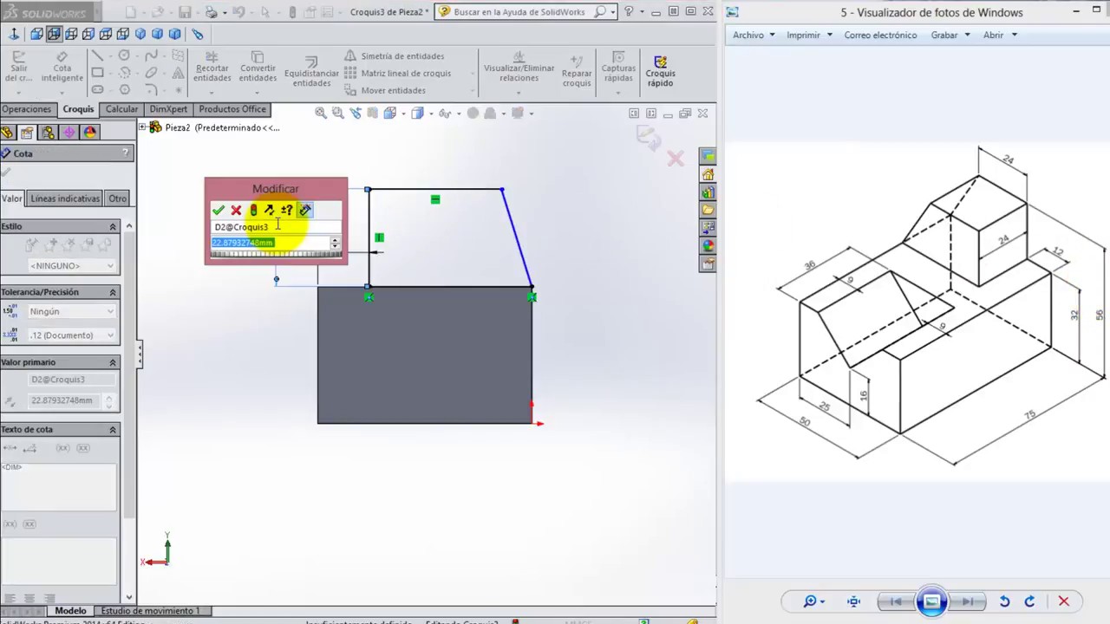
type("24")
key("Return")
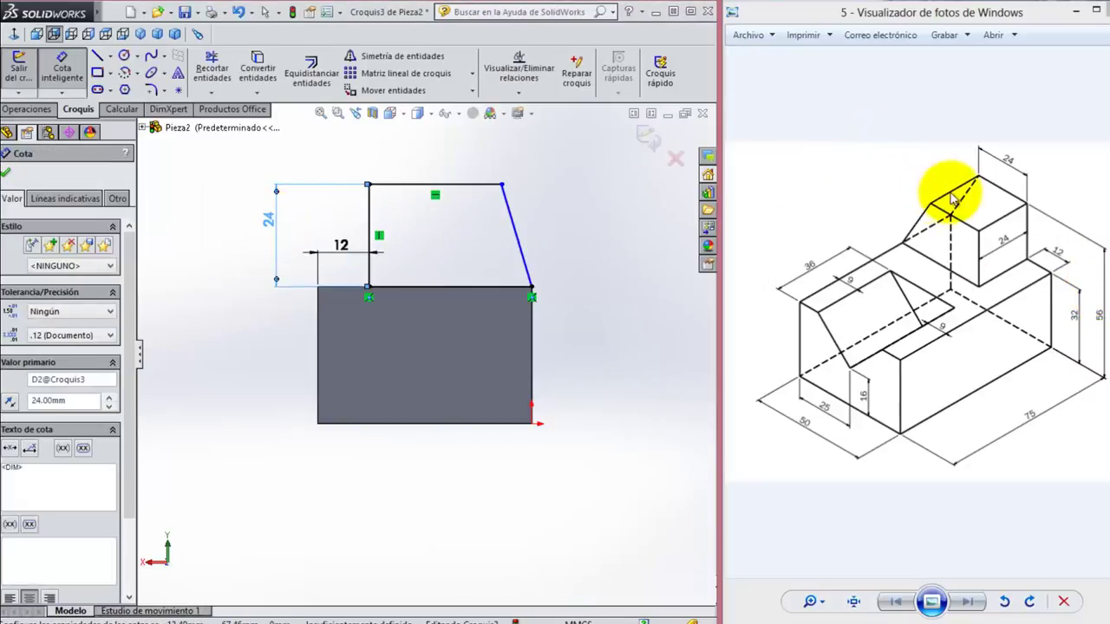
left_click(473, 193)
left_click(438, 169)
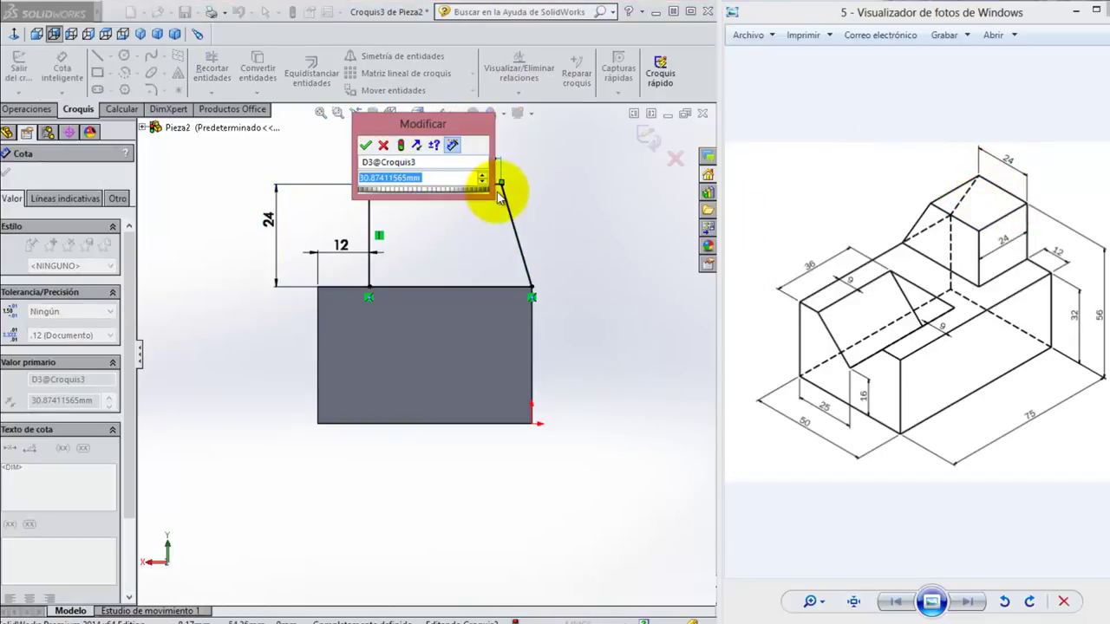
type("24")
key("Return")
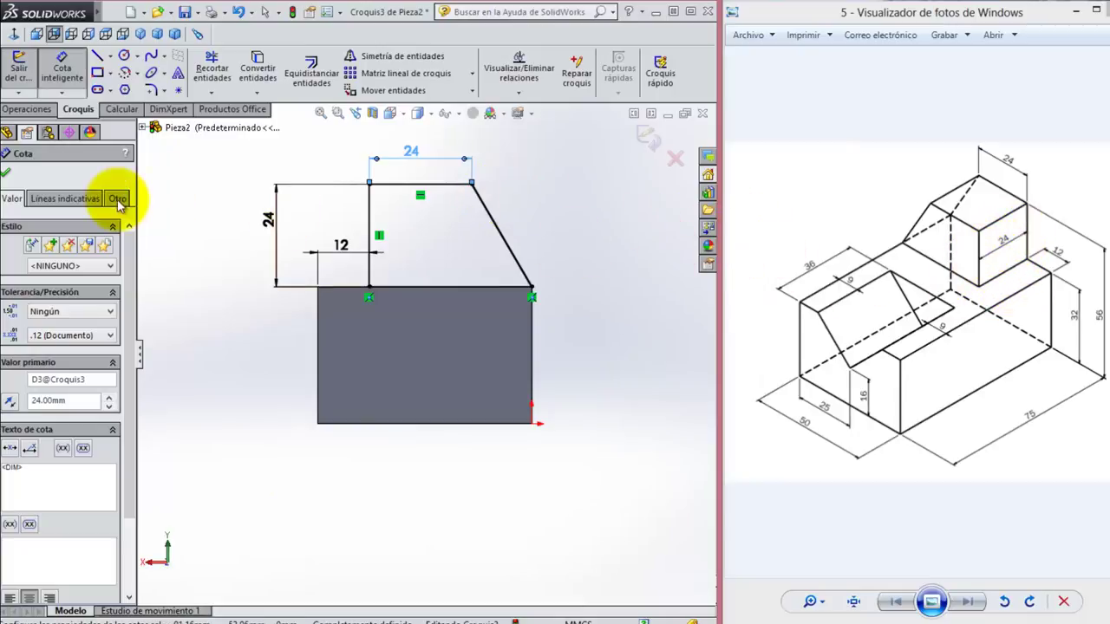
double_click(37, 110)
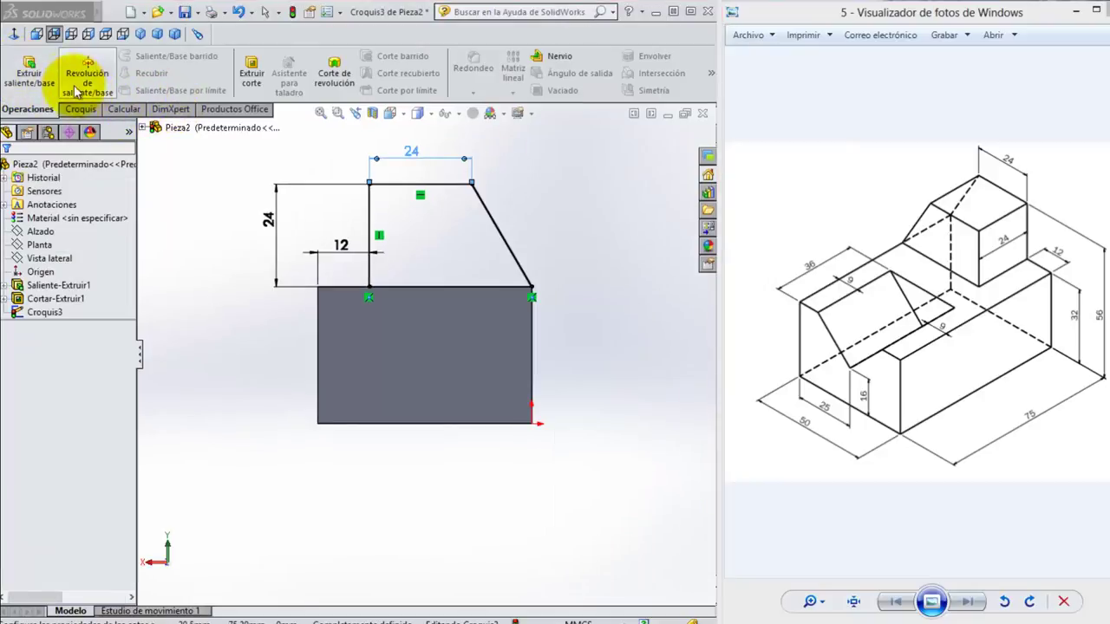
Boss-extrude the profile 24 mm in the reversed direction, back over the block
left_click(37, 75)
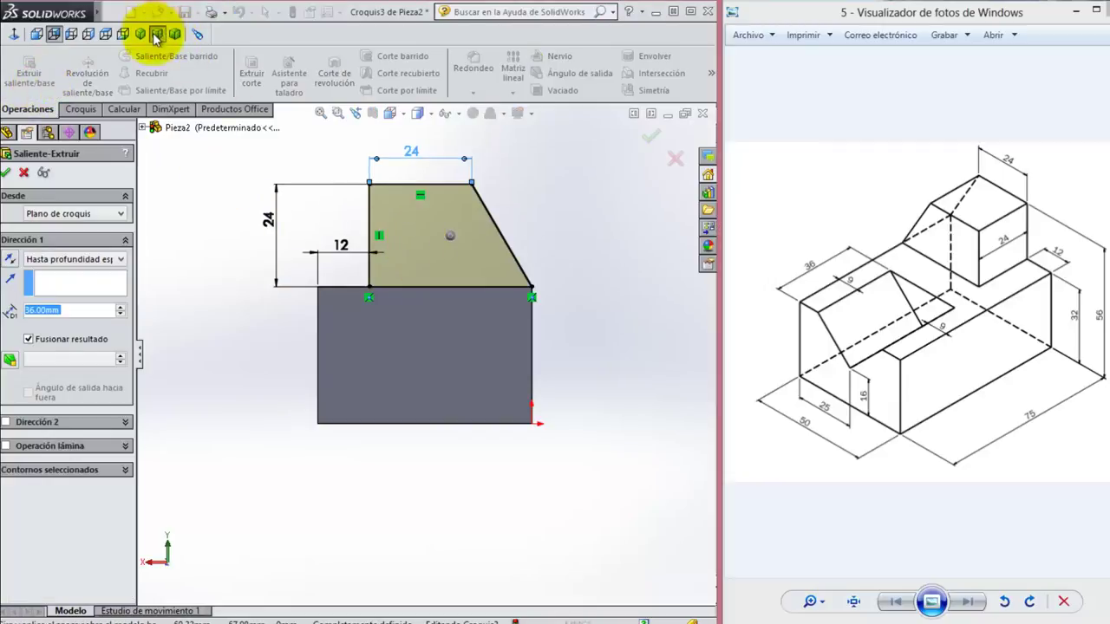
left_click(154, 35)
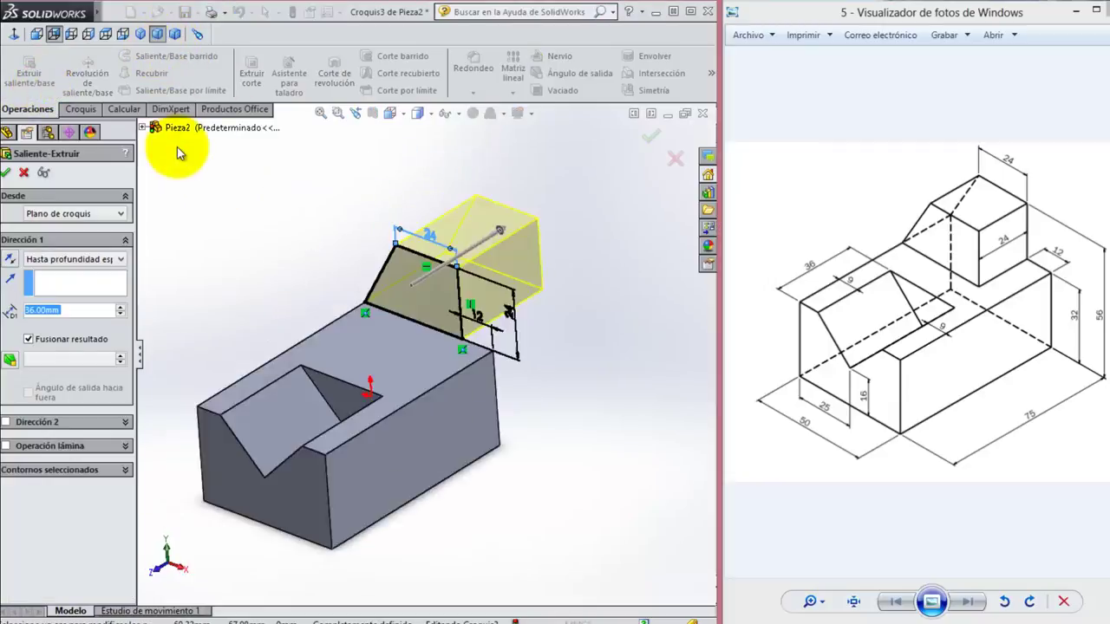
left_click(10, 259)
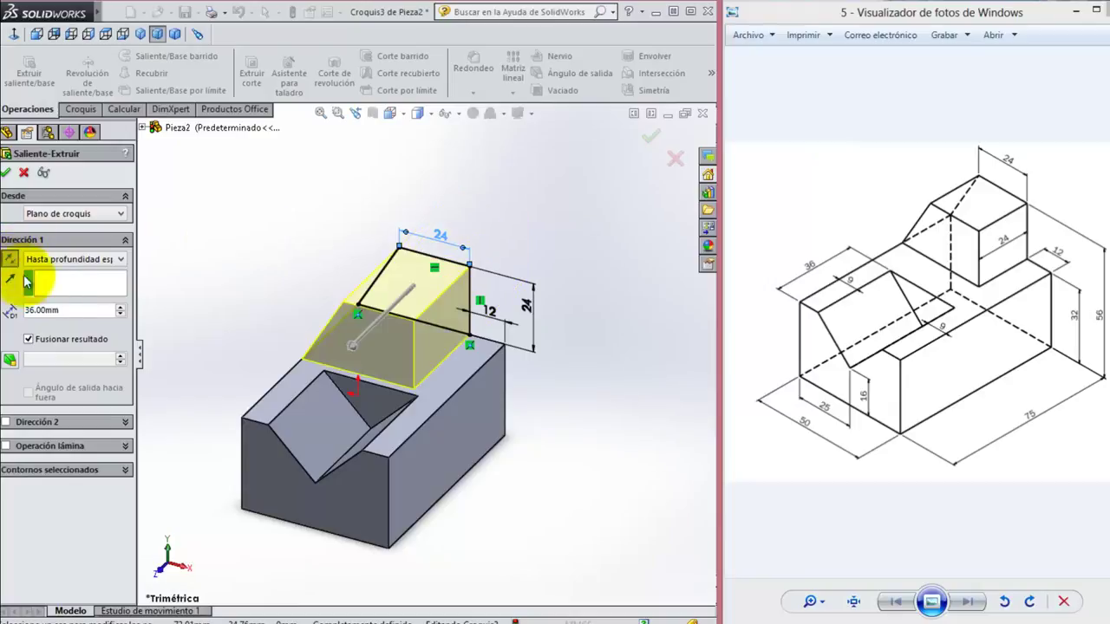
left_click(69, 310)
type("24")
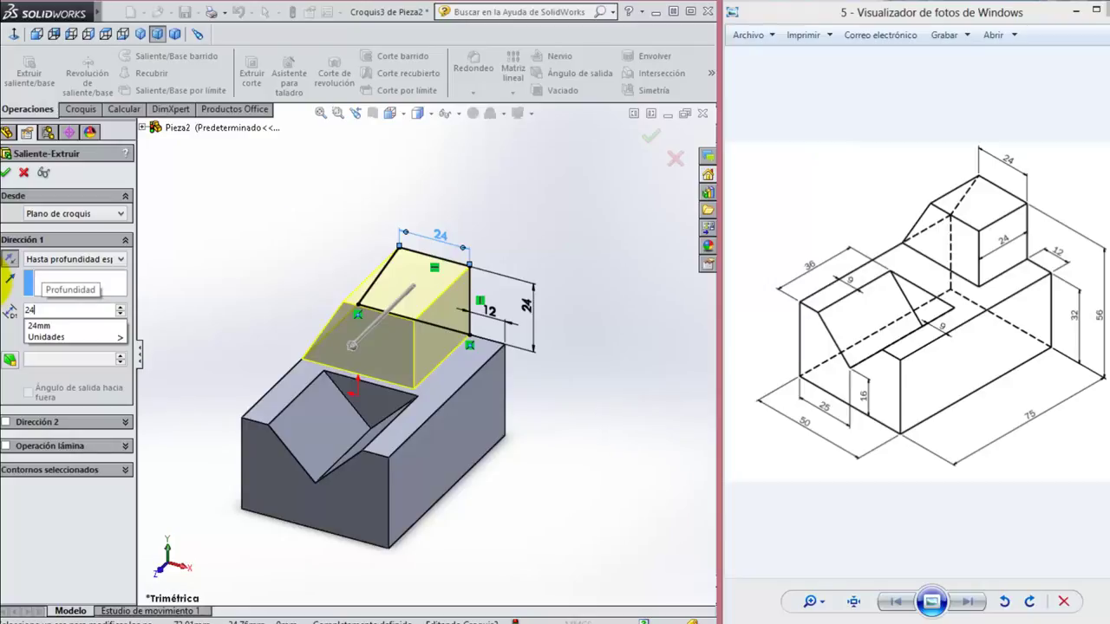
key("Return")
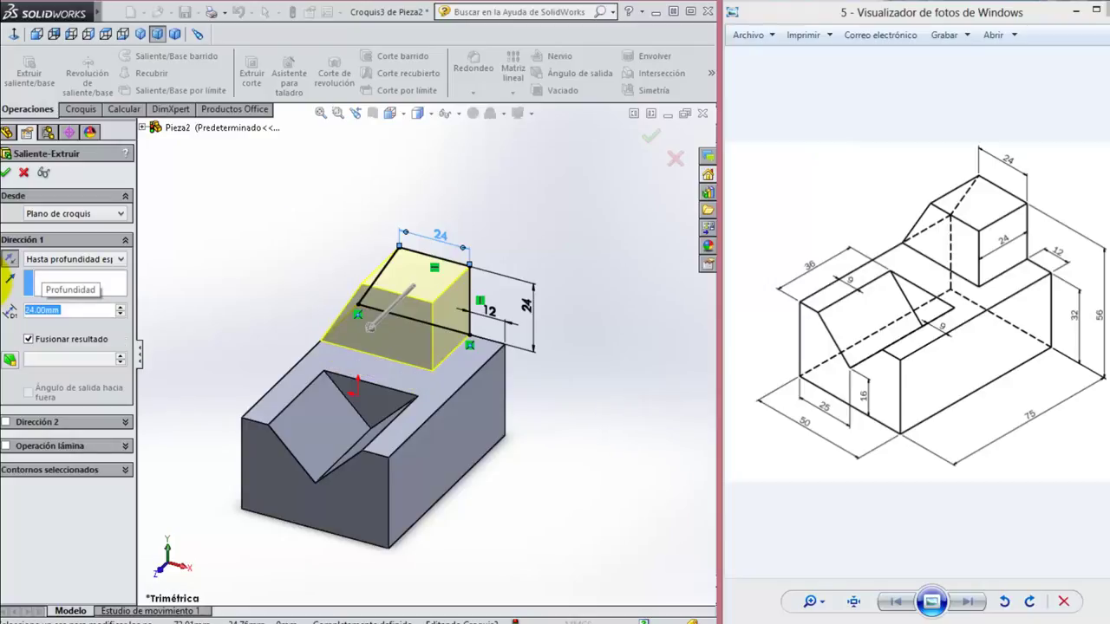
left_click(5, 174)
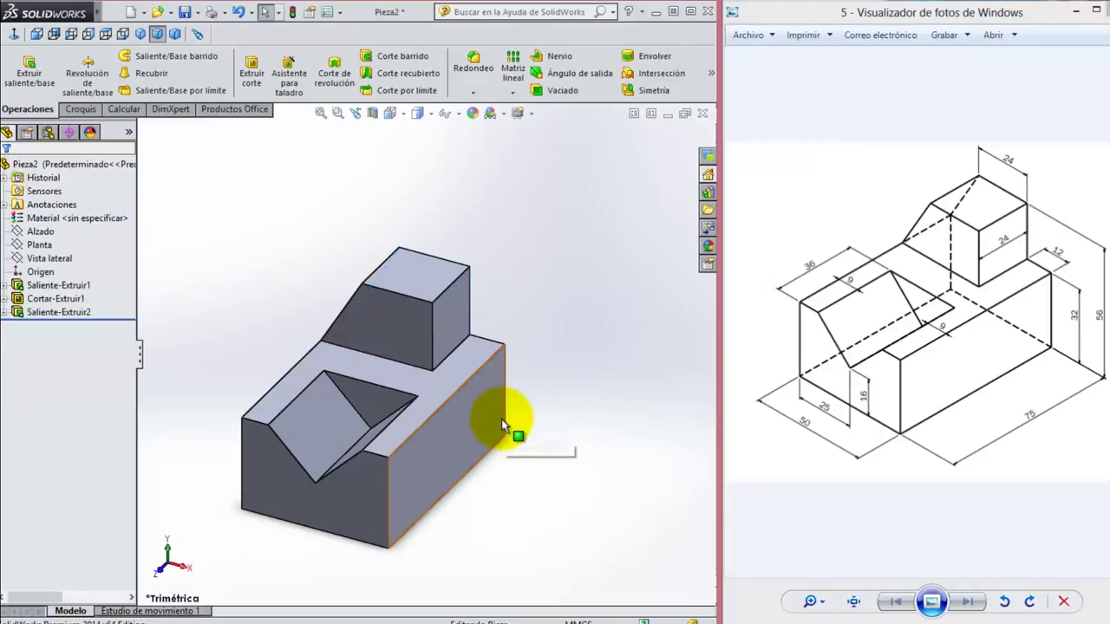
Orbit the finished block to inspect the slanted 24 mm boss and the V-groove
mouse_move(532, 473)
middle_mouse_down()
mouse_move(496, 450)
mouse_move(550, 451)
mouse_move(525, 495)
mouse_move(506, 483)
mouse_move(533, 471)
mouse_move(540, 488)
mouse_move(492, 486)
middle_mouse_up()
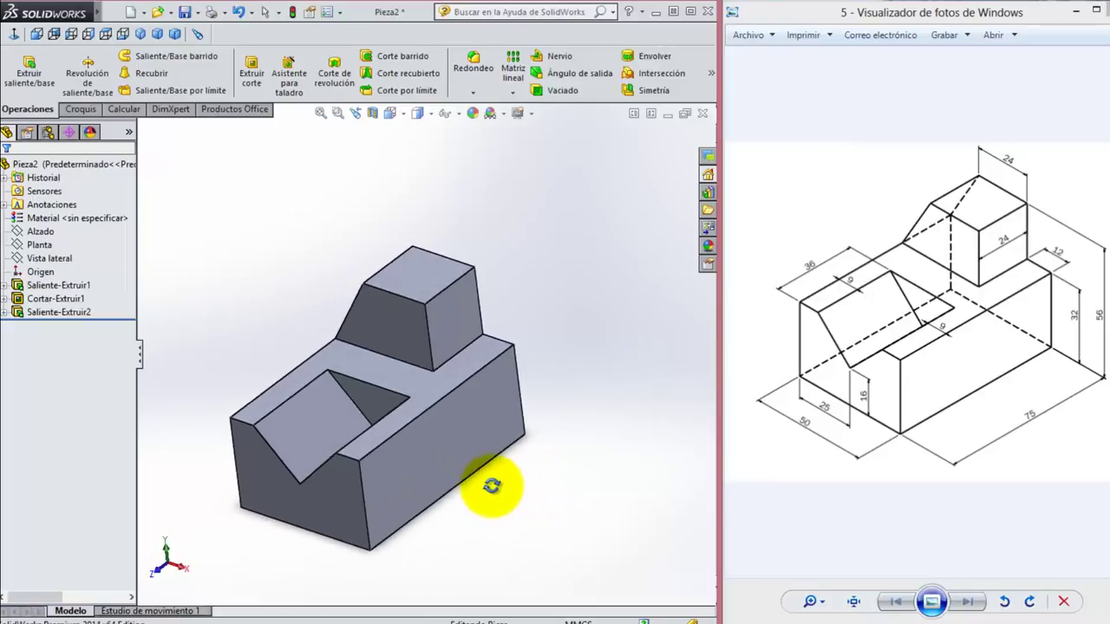